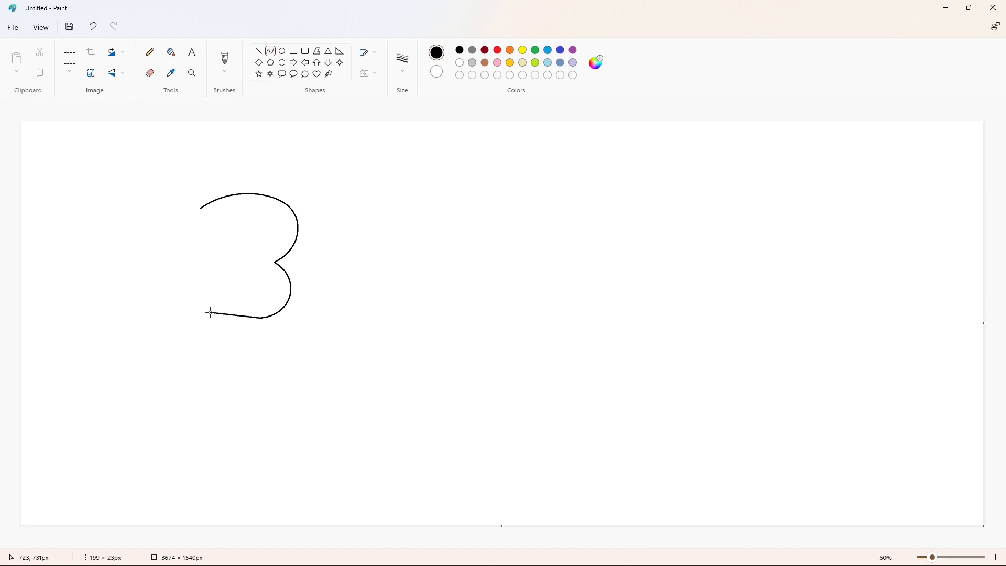
Step: Complete the black outline of the bubble letter B with curves along its base and left side
double_click(231, 320)
click(397, 319)
drag(204, 302, 190, 300)
drag(196, 224, 180, 223)
click(303, 237)
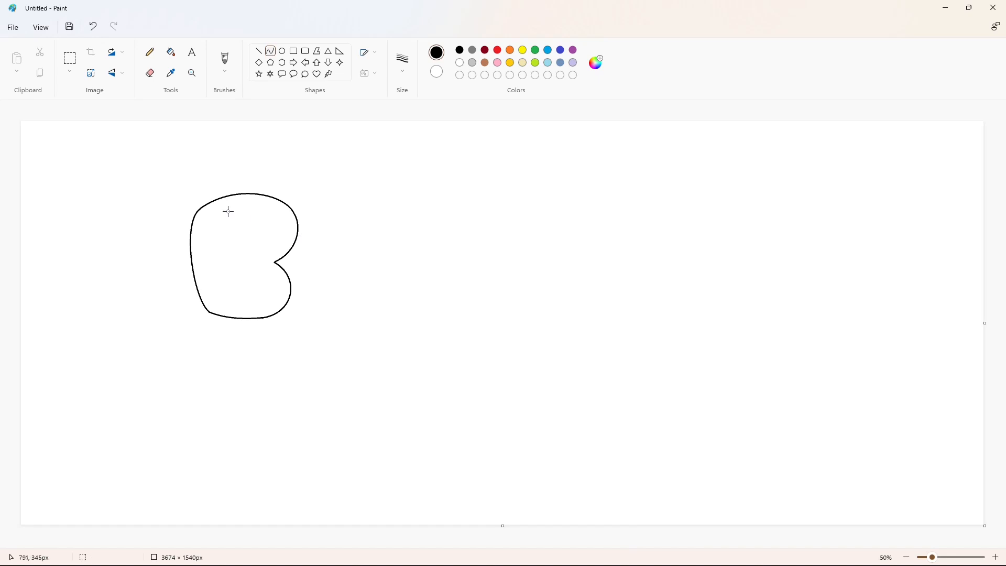
Step: Fill the letter B with black and clean up its edge with white lines
click(174, 58)
click(242, 211)
click(573, 62)
click(995, 558)
click(259, 51)
click(460, 64)
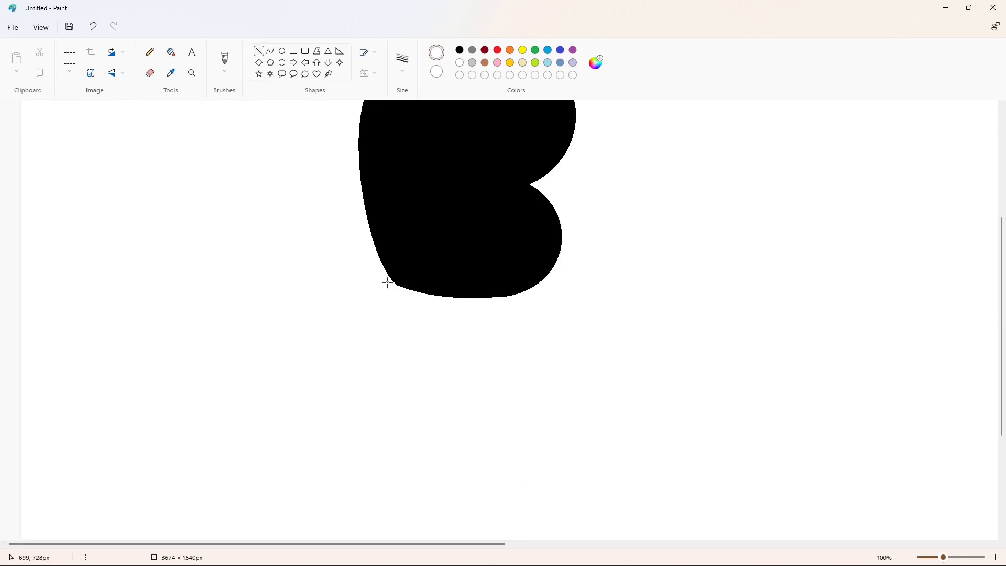
key(ctrl+minus)
Step: Fill the whole letter B with lavender
click(573, 62)
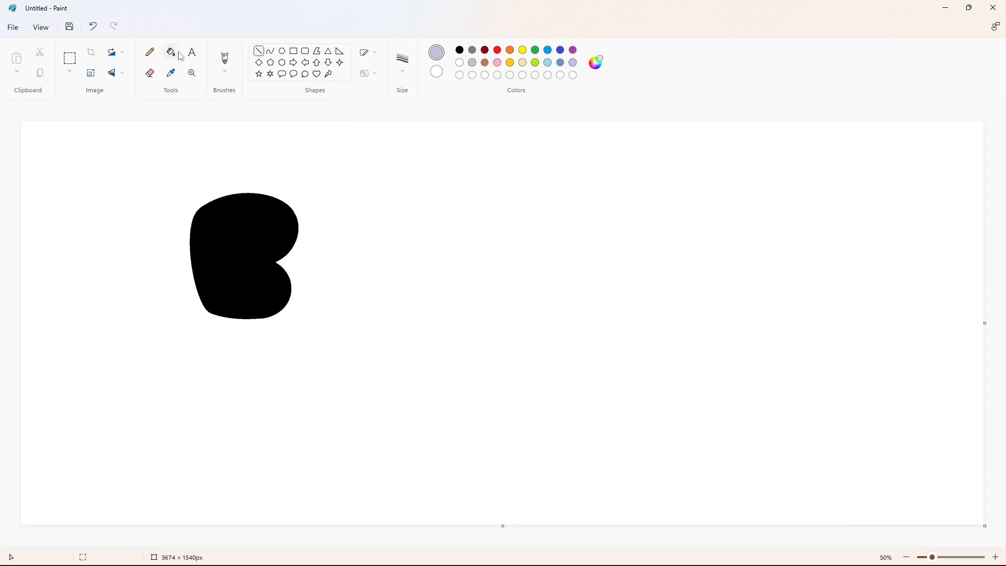
click(170, 51)
click(252, 236)
Step: Draw a rounded black outline with curves inside the upper part of the B for its dark colour patch
click(270, 51)
click(460, 50)
mouse_move(203, 213)
mouse_down()
mouse_move(286, 213)
mouse_move(211, 266)
mouse_move(203, 212)
mouse_move(189, 238)
mouse_up()
click(226, 198)
click(272, 197)
click(292, 231)
click(259, 267)
click(188, 234)
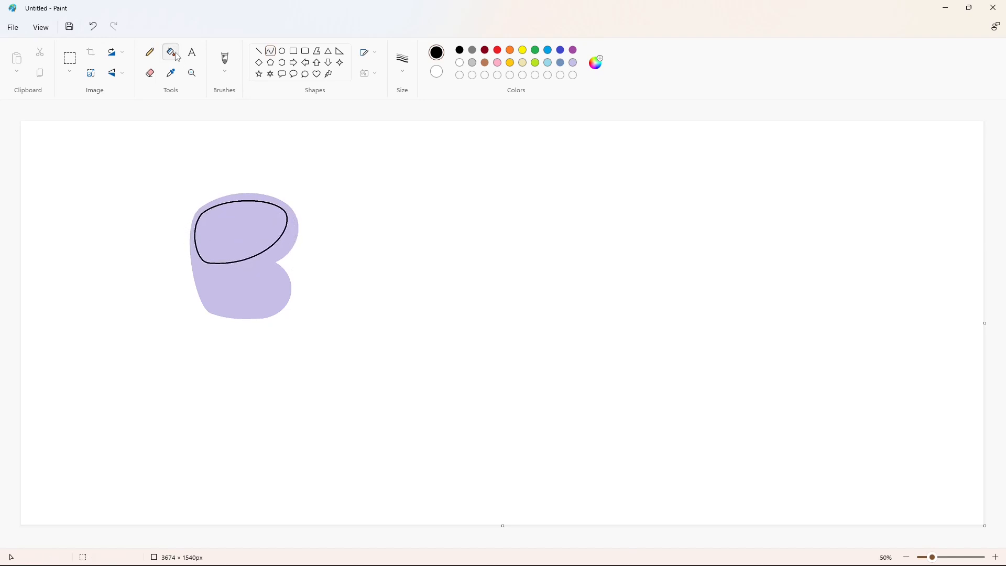
Step: Fill the outlined patch in the upper B with black, and recolour the merged patch purple
click(178, 57)
click(244, 230)
click(573, 50)
click(263, 209)
Step: Draw a black circle at the lower right edge of the B's purple patch and fill it with black
click(282, 51)
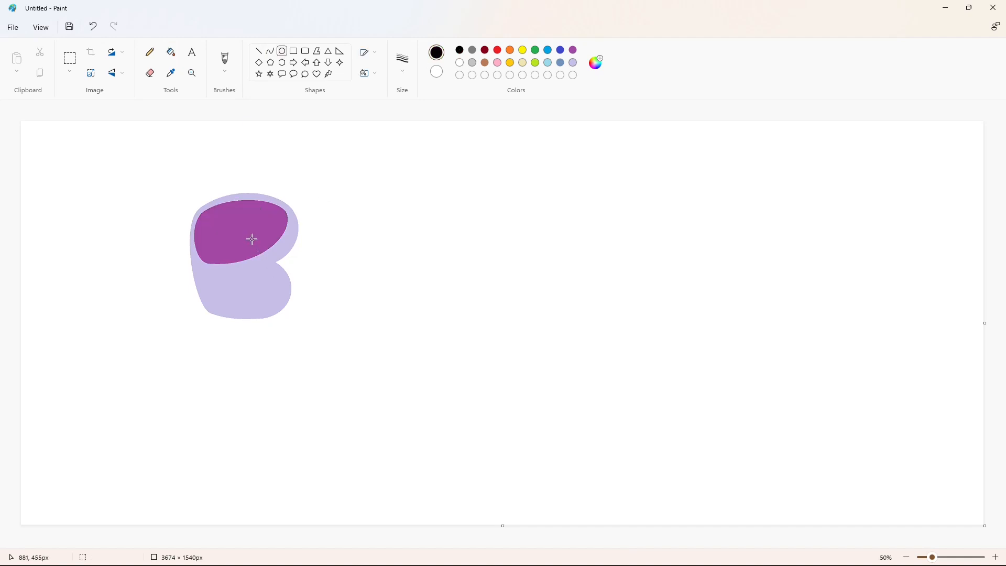
drag(250, 236, 272, 258)
click(171, 52)
click(261, 248)
Step: Add a small ellipse and a larger tilted oval at the B's upper left as highlight spots, filled with black
click(282, 51)
mouse_move(231, 206)
mouse_down()
mouse_move(237, 211)
mouse_move(205, 227)
mouse_up()
click(171, 52)
click(271, 52)
click(198, 215)
click(214, 204)
click(230, 222)
click(215, 235)
click(171, 52)
click(215, 219)
Step: Draw a second circle in the lower lobe of the B and fill it with black
click(282, 51)
drag(253, 267, 273, 287)
click(171, 52)
click(268, 279)
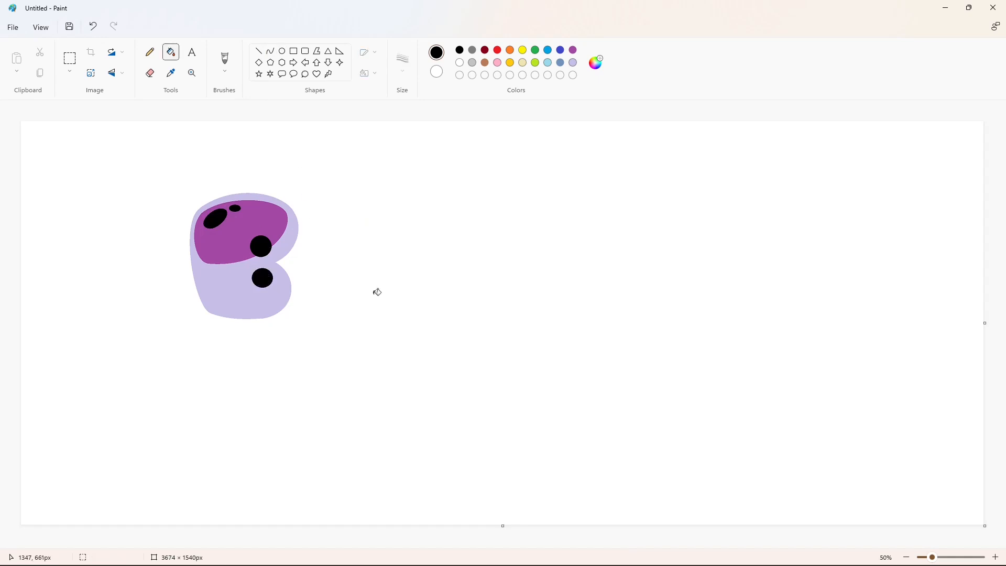
Step: Start the letter U beside the B with black curves for its left arm's top and inner side
click(270, 51)
click(325, 231)
drag(329, 237, 333, 253)
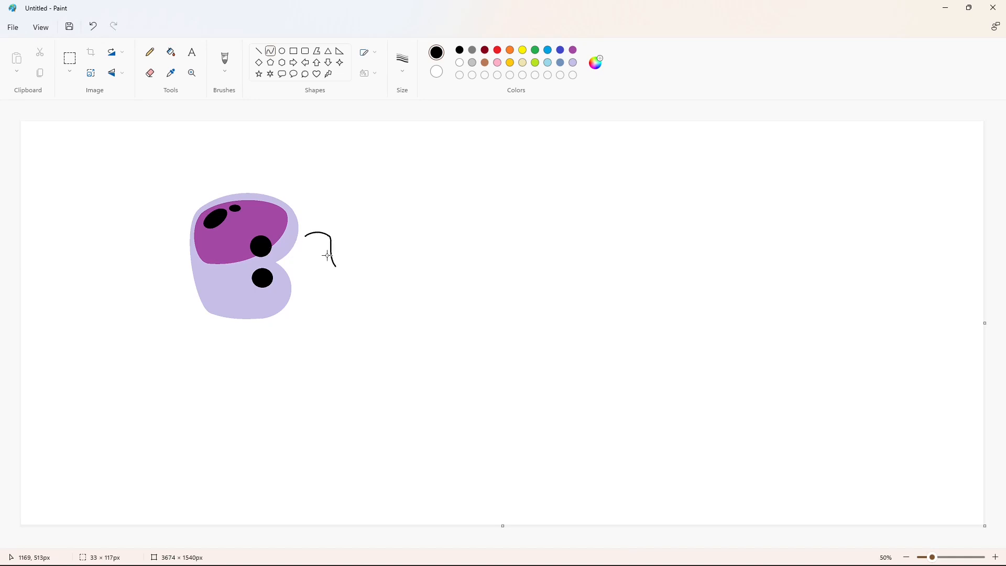
Step: Draw a long horizontal purple baseline just below the letters, from under the B toward the canvas's right side
click(258, 51)
click(573, 50)
drag(198, 324, 904, 324)
click(560, 146)
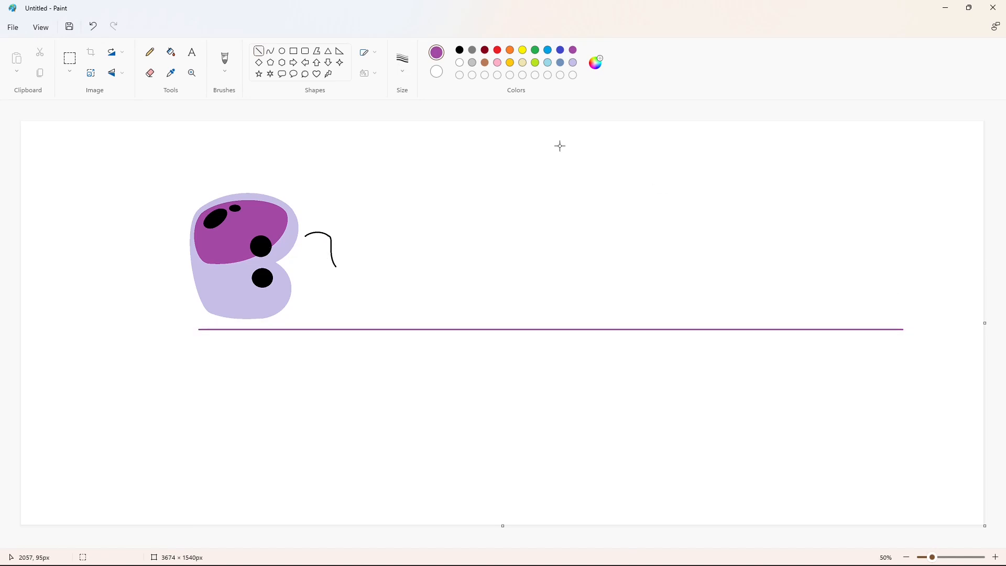
Step: Complete the U's black outline with curves for its inner bend, right arm, rounded bottom and left side
mouse_move(339, 265)
mouse_down()
mouse_move(360, 249)
mouse_move(360, 226)
mouse_move(406, 241)
mouse_move(405, 227)
mouse_move(347, 321)
mouse_up()
click(360, 250)
click(436, 226)
click(405, 227)
drag(386, 286, 301, 266)
click(494, 292)
mouse_move(315, 302)
mouse_down()
mouse_move(317, 316)
mouse_move(304, 302)
mouse_up()
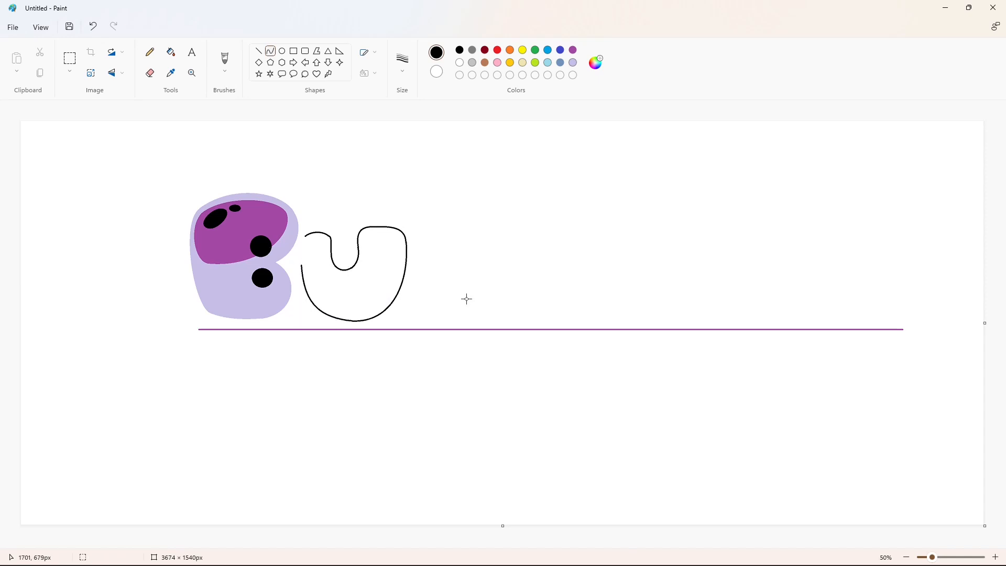
click(467, 299)
drag(301, 266, 305, 235)
Step: Fill the letter U with black and clean up stray marks around its edge with white lines
click(171, 52)
click(353, 294)
click(996, 557)
drag(443, 545, 499, 545)
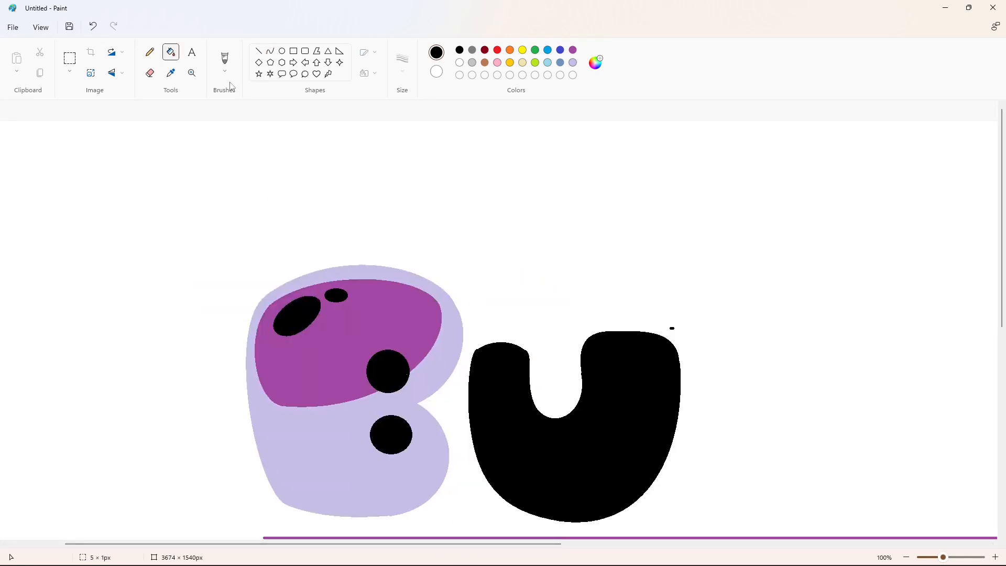
click(259, 51)
click(459, 62)
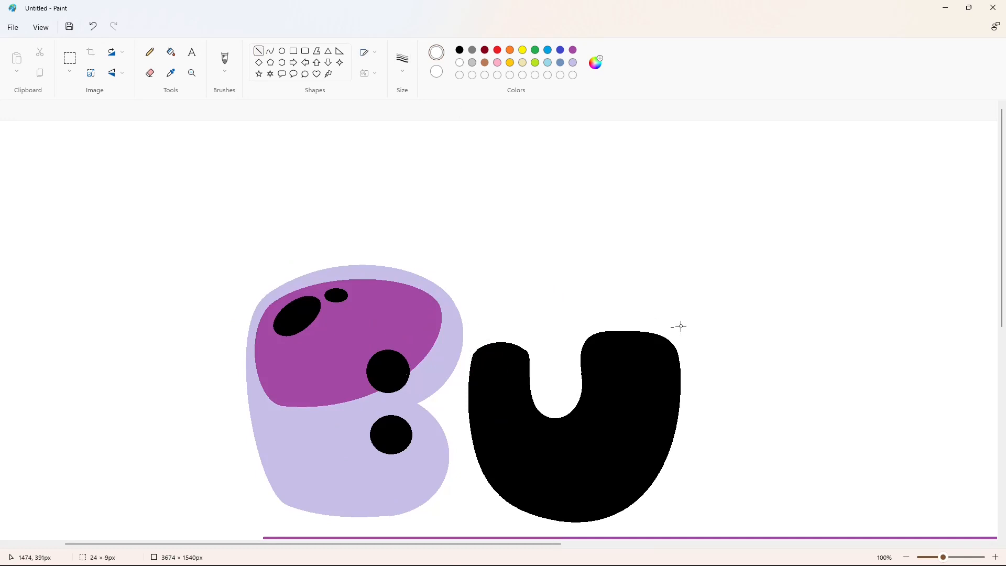
Step: Fill the whole letter U with lavender
click(906, 557)
click(171, 52)
click(573, 63)
click(383, 262)
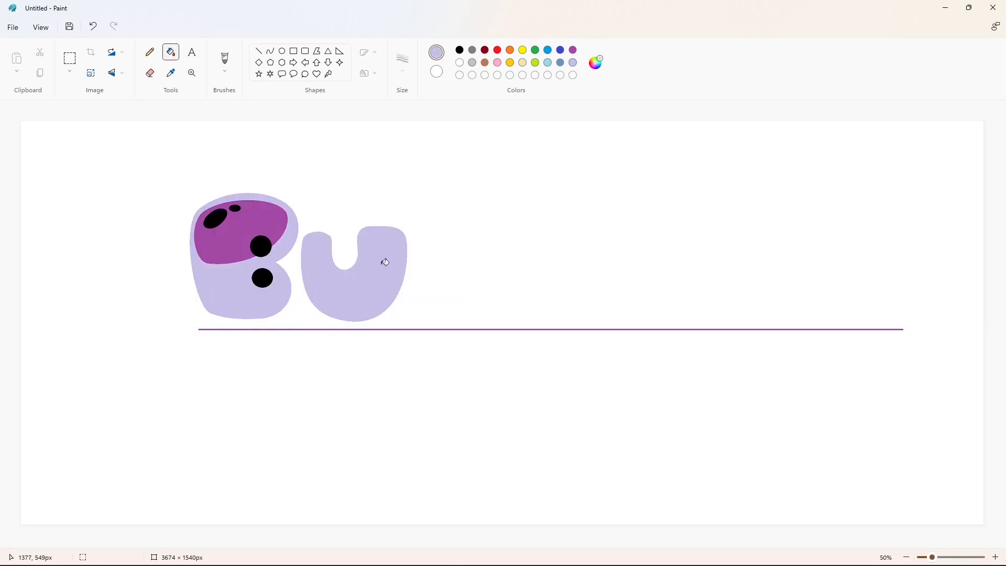
Step: Draw black curves inside the U for its patch's top ends and outer curved edge
click(459, 51)
click(271, 51)
click(371, 228)
mouse_move(378, 234)
mouse_down()
mouse_move(397, 235)
mouse_move(354, 300)
mouse_move(397, 294)
mouse_move(313, 272)
mouse_move(307, 240)
mouse_up()
click(392, 228)
click(452, 239)
click(400, 256)
click(470, 290)
drag(337, 281, 329, 305)
drag(310, 288, 299, 287)
click(505, 293)
click(308, 235)
click(307, 234)
click(382, 230)
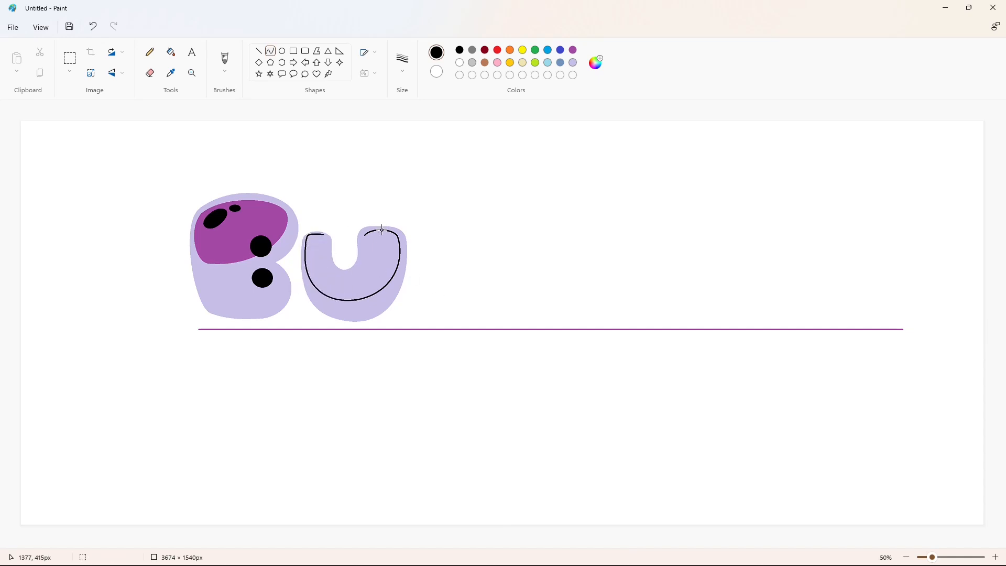
Step: Close the patch outline in the U with curves following the letter's inner bend between both arms
click(995, 558)
click(906, 557)
mouse_move(324, 234)
mouse_down()
mouse_move(330, 267)
mouse_move(363, 260)
mouse_up()
click(336, 278)
click(362, 279)
click(425, 270)
click(424, 234)
Step: Fill the outlined patch in the U with black, and recolour the merged patch purple
click(170, 52)
click(380, 265)
click(573, 50)
click(380, 264)
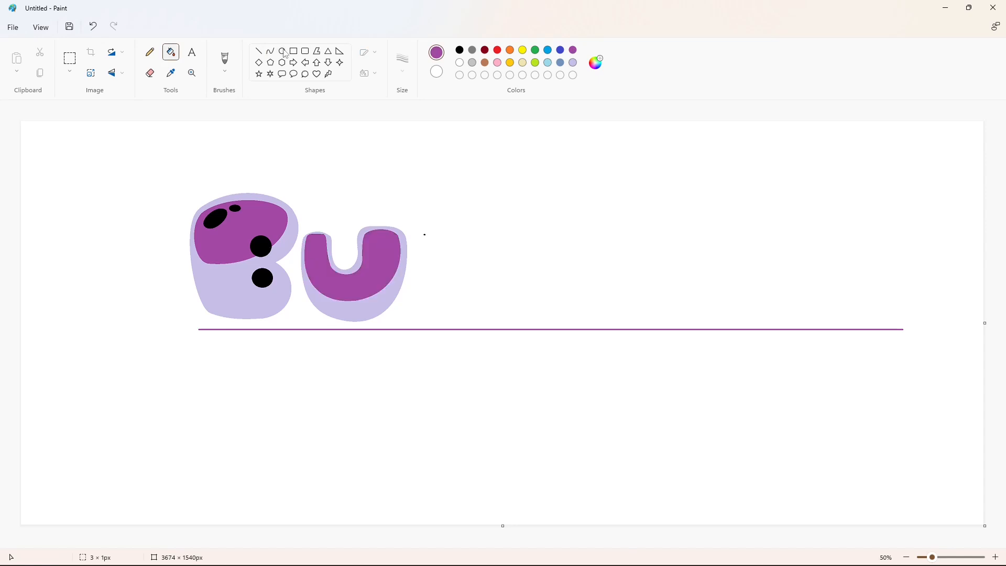
Step: Undo the two fills of the U's patch and restore them
click(284, 52)
key(ctrl+z)
key(ctrl+z)
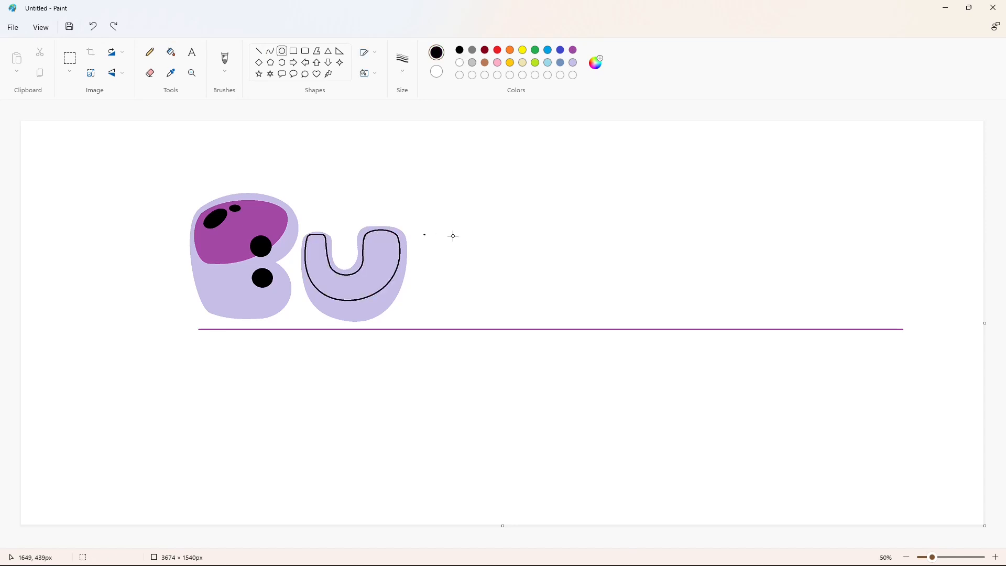
click(115, 26)
click(114, 26)
Step: Draw a small ellipse near the top of each arm of the U and fill both with black
drag(311, 238, 319, 245)
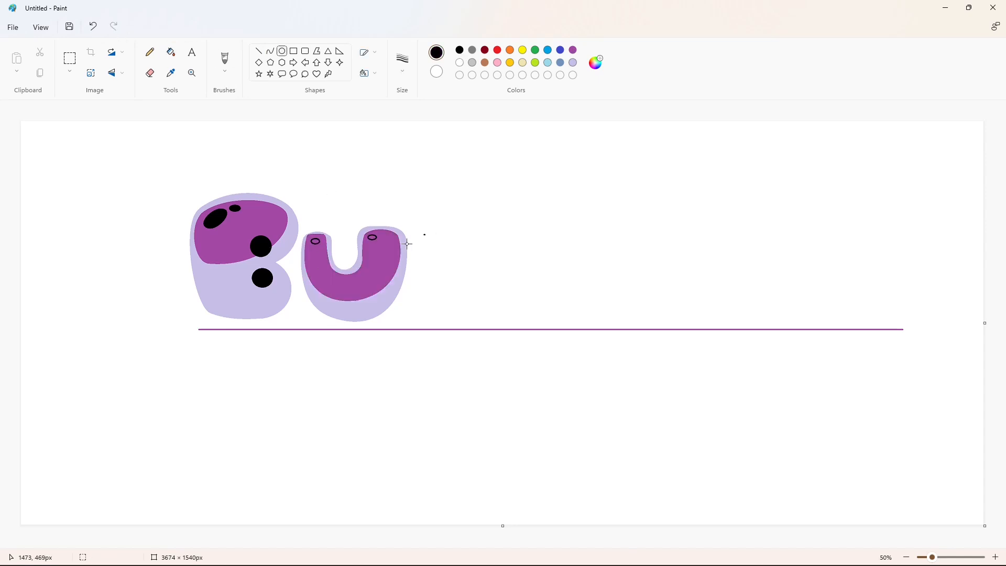
click(406, 242)
click(171, 53)
click(150, 73)
Step: Draw the black outline of a second bubble letter B to the right of the U with connected curves
click(271, 51)
mouse_move(423, 227)
mouse_down()
mouse_move(511, 228)
mouse_move(446, 205)
mouse_move(490, 209)
mouse_move(489, 275)
mouse_up()
click(580, 232)
drag(504, 241, 517, 286)
click(572, 276)
drag(497, 320, 419, 298)
click(556, 292)
drag(449, 315, 414, 258)
click(604, 284)
drag(418, 241, 413, 238)
click(479, 237)
Step: Fill the second B with black, and recolour the whole letter lavender
click(171, 52)
click(435, 248)
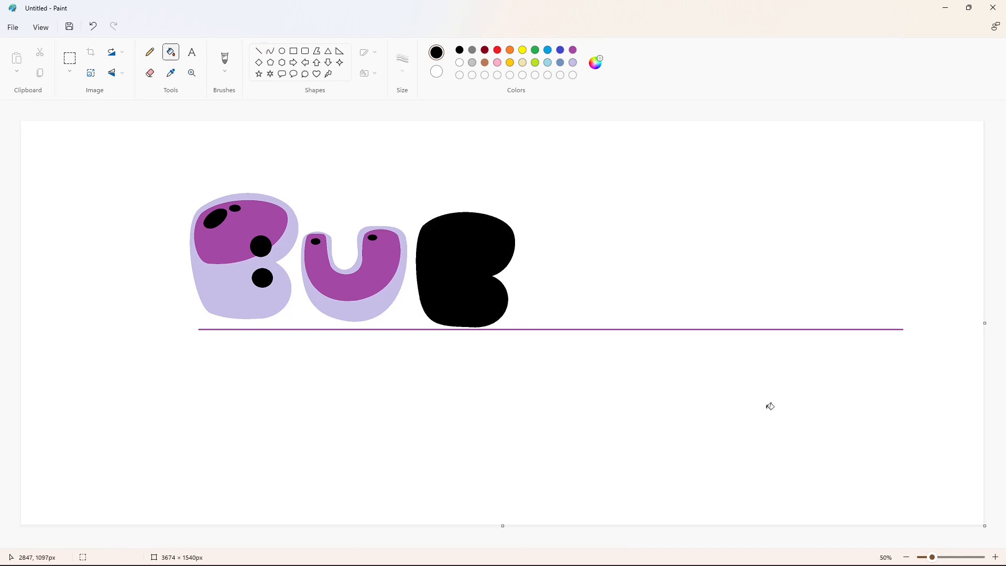
click(573, 62)
click(461, 268)
Step: Draw a rounded black outline with curves inside the upper part of the second B for its dark patch
click(270, 51)
mouse_move(425, 230)
mouse_down()
mouse_move(494, 220)
mouse_move(502, 229)
mouse_move(449, 212)
mouse_up()
drag(481, 216, 438, 275)
click(551, 217)
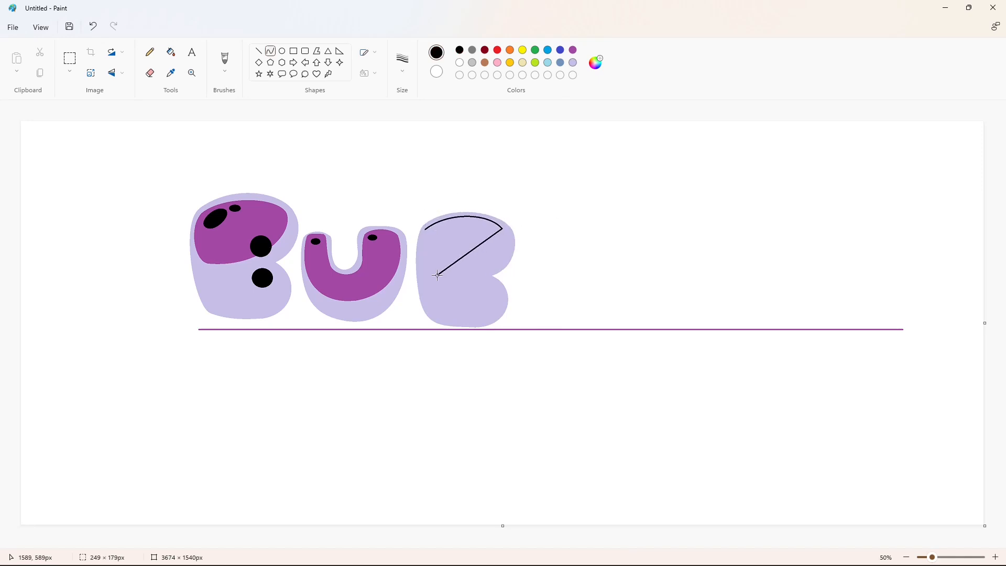
mouse_move(489, 249)
mouse_down()
mouse_move(510, 244)
mouse_move(480, 276)
mouse_move(425, 229)
mouse_up()
click(560, 278)
mouse_move(429, 257)
mouse_down()
mouse_move(425, 271)
mouse_move(413, 246)
mouse_up()
click(492, 254)
Step: Fill the patch in the second B with black, and recolour it purple
click(170, 52)
click(464, 247)
click(573, 50)
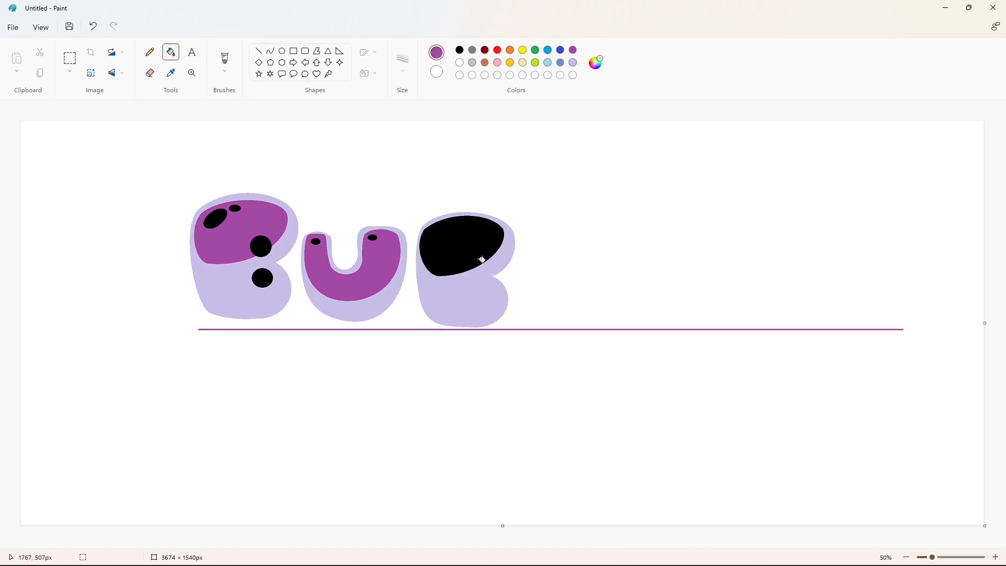
click(478, 259)
Step: Add a small ellipse and a larger tilted oval at the second B's upper left, filled with black
click(282, 50)
click(460, 50)
click(508, 208)
mouse_move(456, 220)
mouse_down()
mouse_move(464, 226)
mouse_move(441, 221)
mouse_move(435, 237)
mouse_up()
click(270, 51)
click(511, 229)
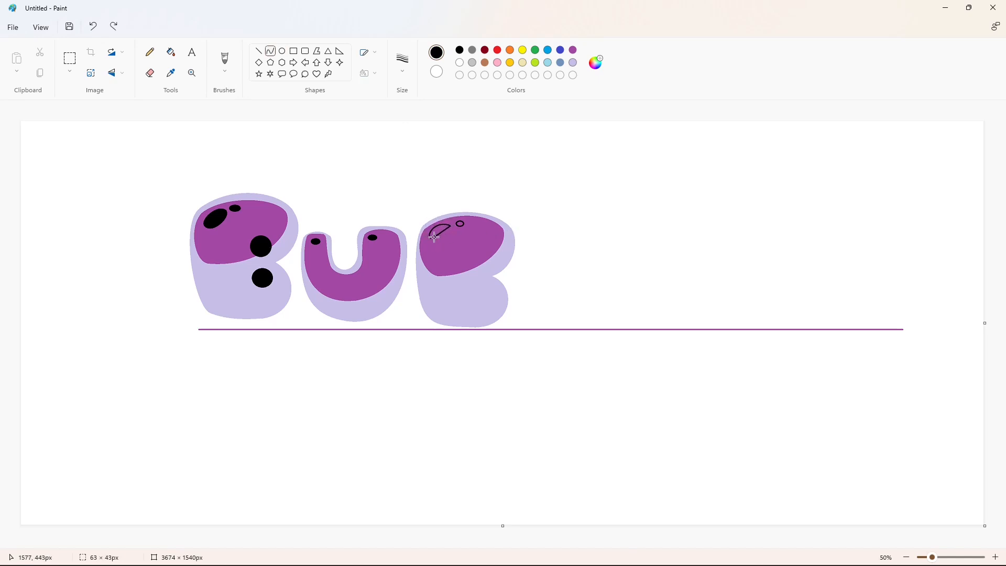
click(171, 52)
click(438, 233)
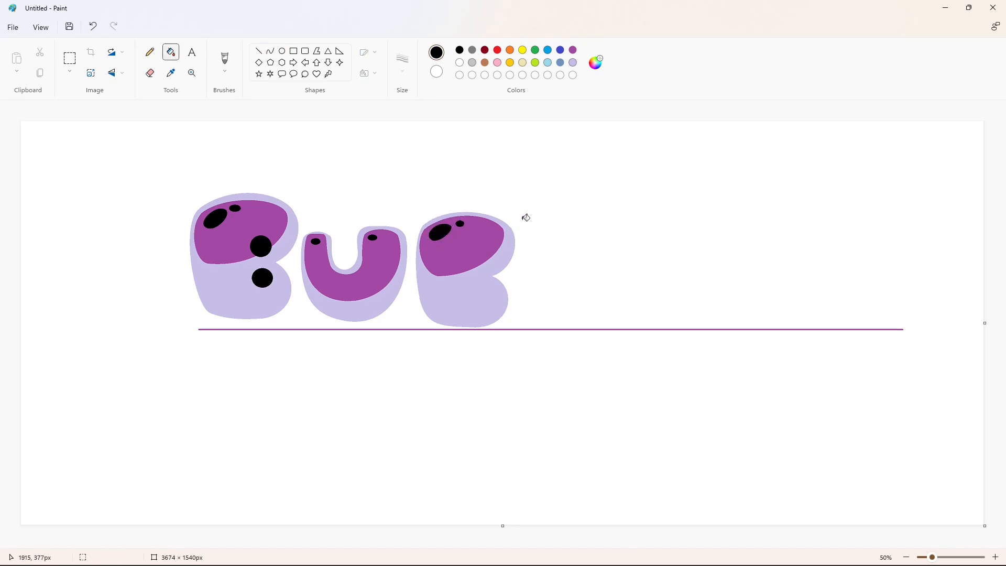
Step: Draw a circle in each lobe of the second B, the lower one about 63 × 61 px, and fill both with black
click(282, 51)
mouse_move(468, 246)
mouse_down()
mouse_move(492, 270)
mouse_move(487, 297)
mouse_up()
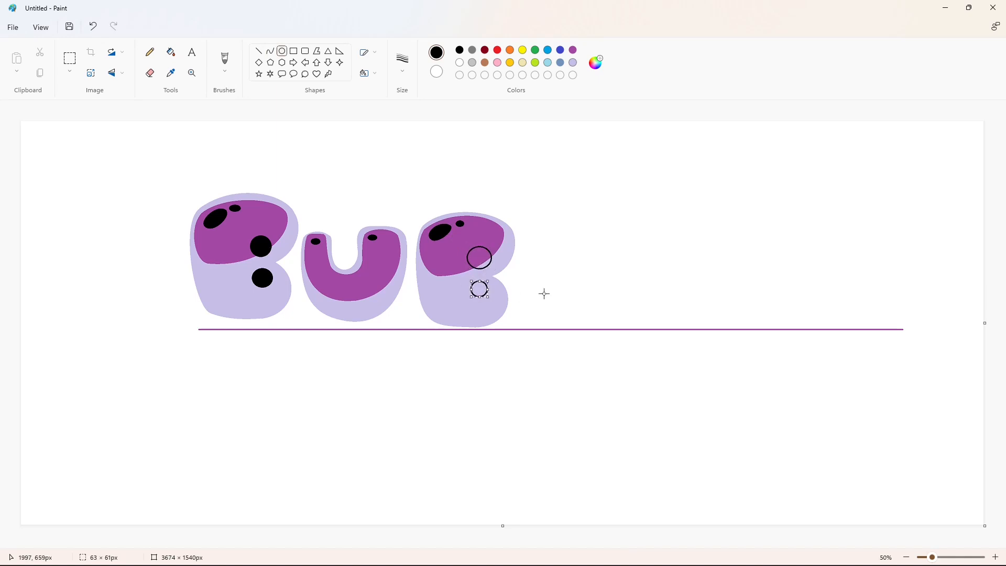
click(171, 52)
click(477, 255)
click(487, 265)
click(483, 289)
Step: Copy the area around the second B and paste the duplicate in the empty space left of the first B
click(70, 58)
drag(393, 179, 540, 340)
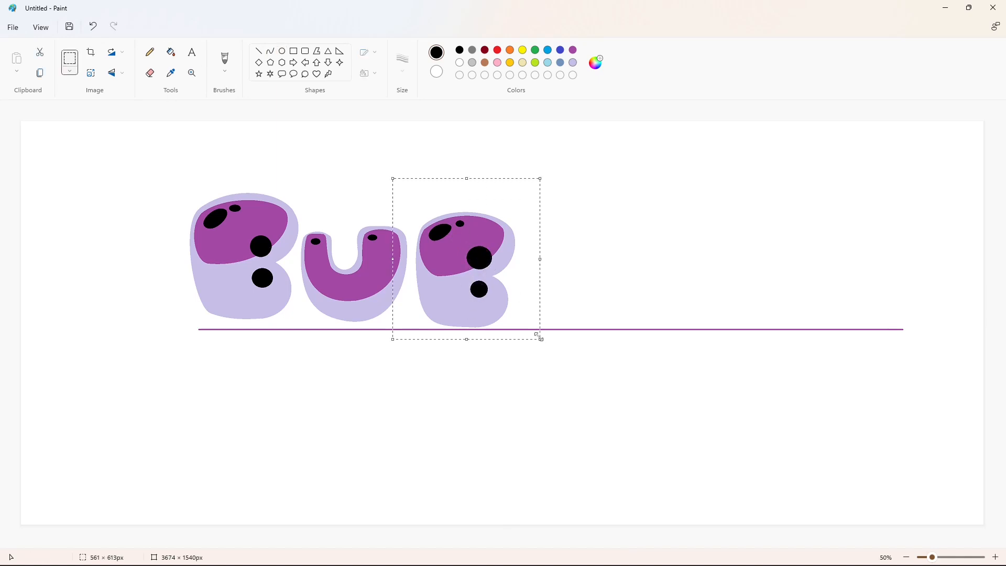
key(ctrl+c)
key(ctrl+v)
drag(135, 199, 118, 205)
Step: Remove the copied baseline and U fragments around the pasted B by filling them with white
click(171, 52)
click(459, 62)
click(149, 277)
click(70, 59)
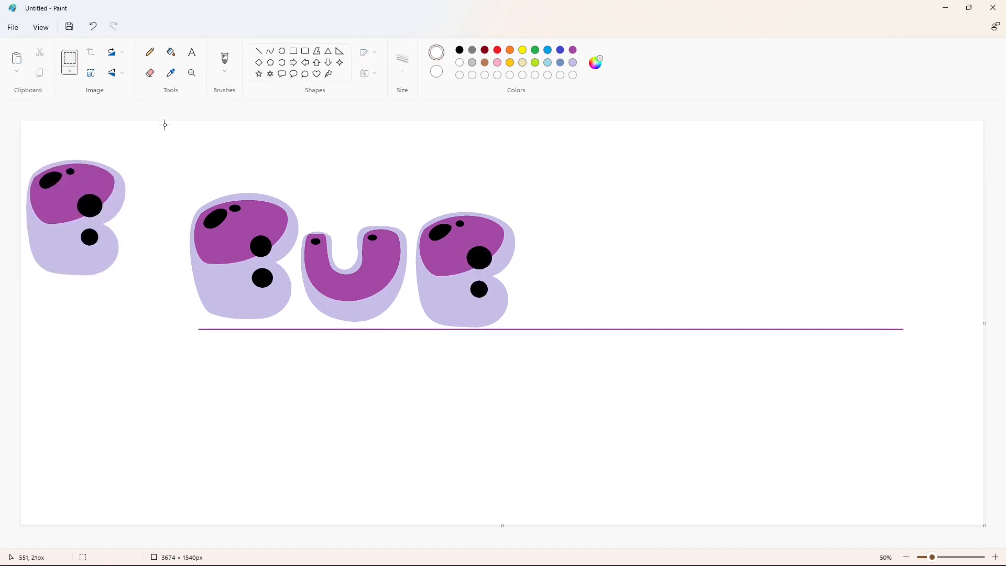
Step: Paste a copy of the spare B directly after the second B, and fill the copy's small upper highlight with purple
drag(165, 126, 20, 362)
key(ctrl+c)
key(ctrl+v)
drag(78, 220, 574, 272)
click(725, 267)
click(171, 52)
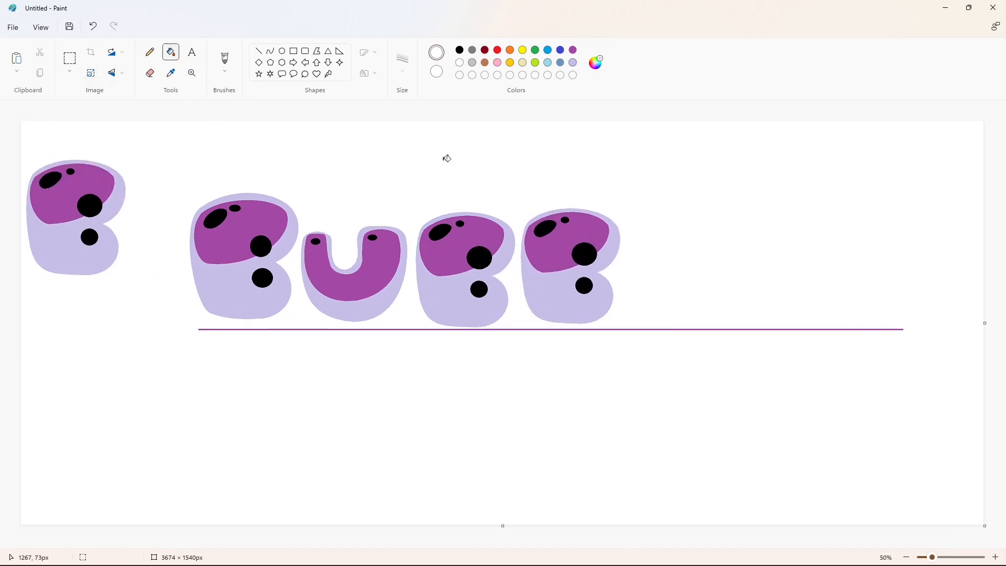
click(573, 50)
Step: Draw the L's left side, rounded top and inner stem edge with black curves beside the third B
click(271, 51)
click(459, 50)
mouse_move(628, 305)
mouse_down()
mouse_move(630, 218)
mouse_move(661, 215)
mouse_move(663, 262)
mouse_move(688, 265)
mouse_move(705, 307)
mouse_move(641, 319)
mouse_move(628, 307)
mouse_up()
click(626, 281)
click(626, 249)
click(635, 207)
click(656, 206)
click(710, 216)
click(665, 227)
click(660, 248)
click(715, 253)
Step: Close the L's outline with a rounded foot and a base just above the purple baseline
click(665, 269)
click(672, 267)
click(768, 253)
click(703, 268)
click(710, 277)
click(757, 283)
click(701, 320)
click(676, 322)
click(758, 314)
click(634, 316)
click(630, 313)
click(739, 311)
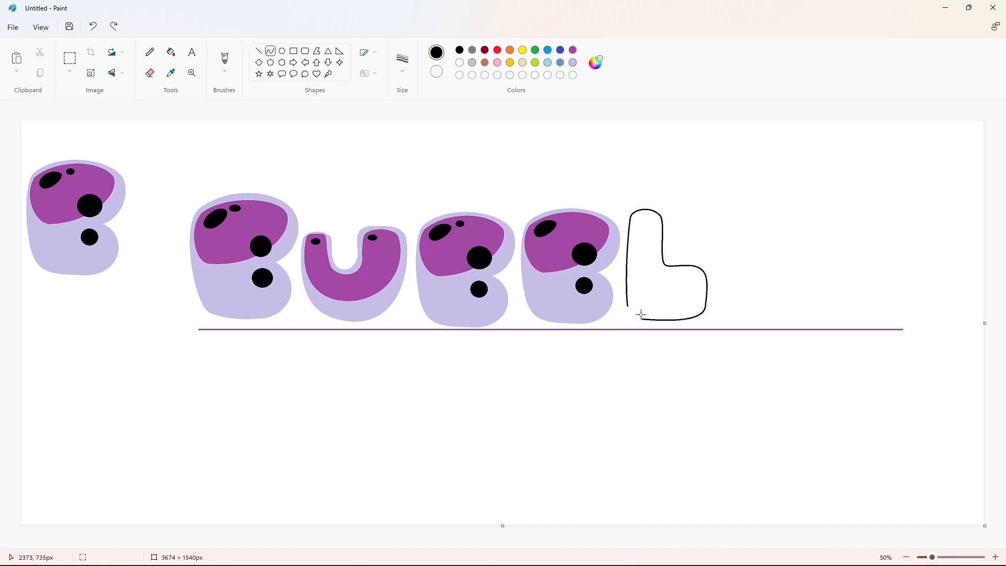
click(632, 316)
click(735, 302)
Step: Fill the whole L, including its outline, with lavender
click(171, 53)
click(646, 272)
click(573, 62)
click(648, 255)
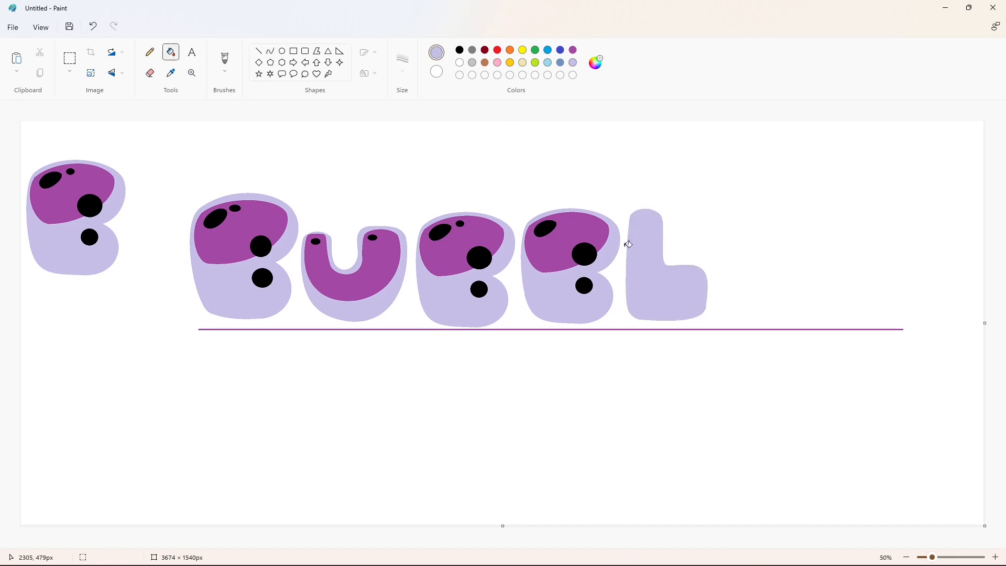
Step: Draw a smaller L-shaped contour in black curves inside the L, along its stem and the foot's upper part
click(270, 51)
click(459, 50)
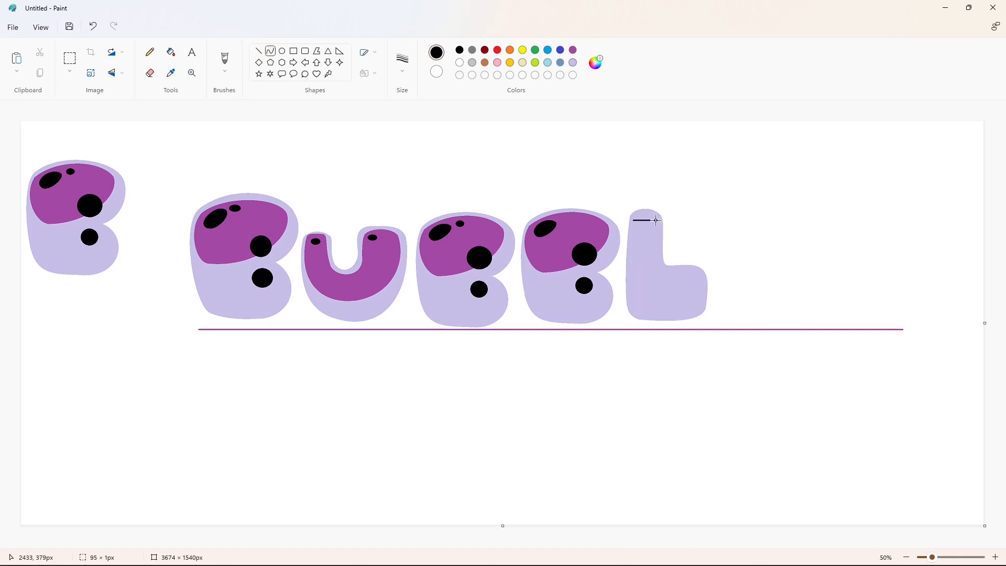
mouse_move(657, 240)
mouse_down()
mouse_move(660, 265)
mouse_move(688, 283)
mouse_move(633, 273)
mouse_move(639, 288)
mouse_up()
click(709, 272)
click(704, 280)
click(752, 278)
click(644, 279)
mouse_move(751, 296)
mouse_down()
mouse_move(633, 273)
mouse_move(633, 220)
mouse_move(628, 251)
mouse_up()
key(ctrl+z)
click(627, 251)
click(730, 249)
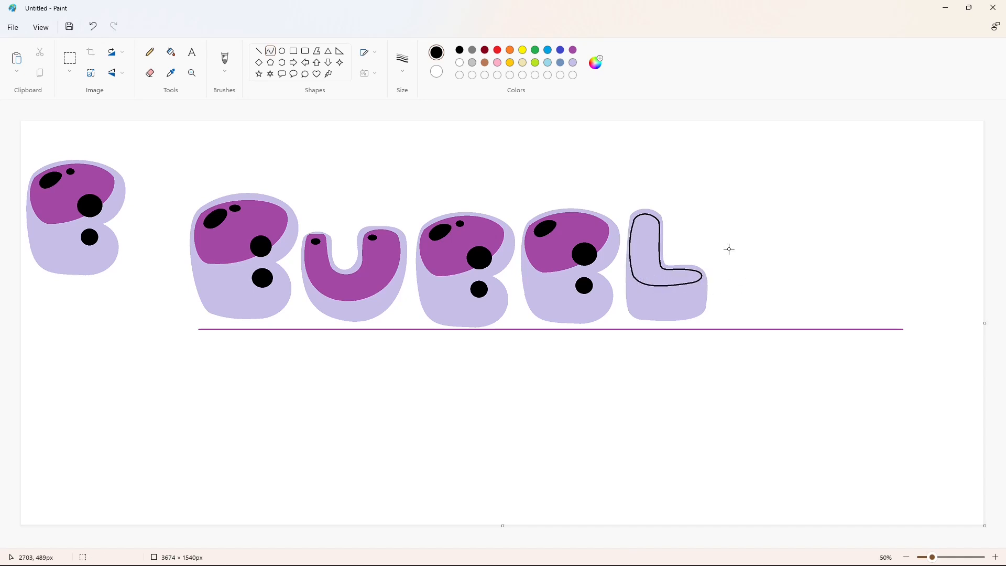
Step: Redraw the left side of the L's inner contour and fill the inner shape with purple
key(ctrl+z)
drag(633, 274, 633, 221)
click(628, 259)
click(630, 231)
click(696, 225)
click(171, 52)
click(646, 269)
click(573, 49)
click(653, 251)
Step: Add a small ellipse near the top of the L's stem and fill it with black
click(460, 50)
click(282, 51)
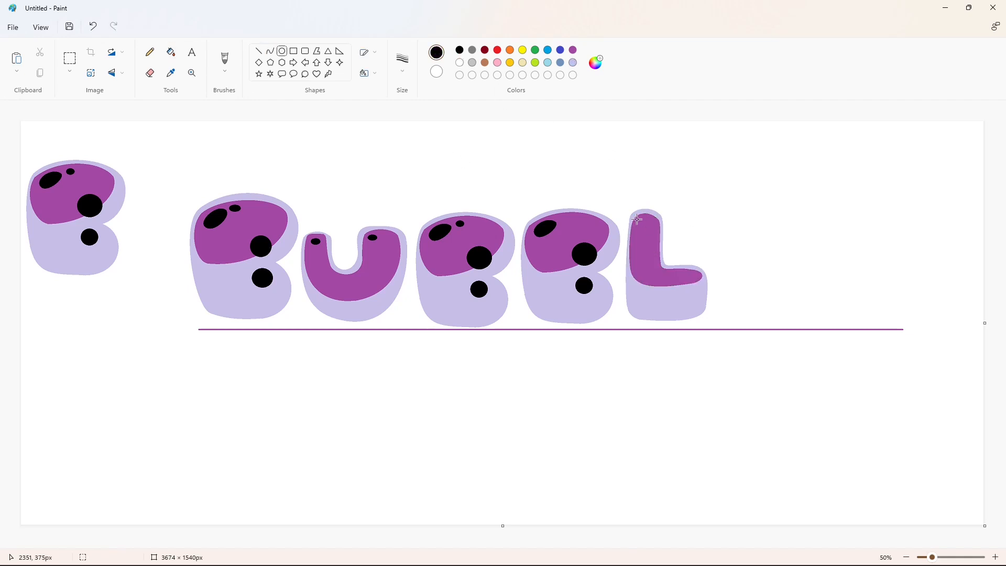
drag(637, 220, 648, 226)
click(171, 52)
click(642, 222)
Step: Draw the E's arched top edge and the rounded end of its top arm with black curves beside the L
click(272, 52)
mouse_move(719, 222)
mouse_down()
mouse_move(787, 219)
mouse_move(764, 236)
mouse_up()
click(732, 209)
click(779, 203)
click(788, 231)
click(784, 239)
click(825, 237)
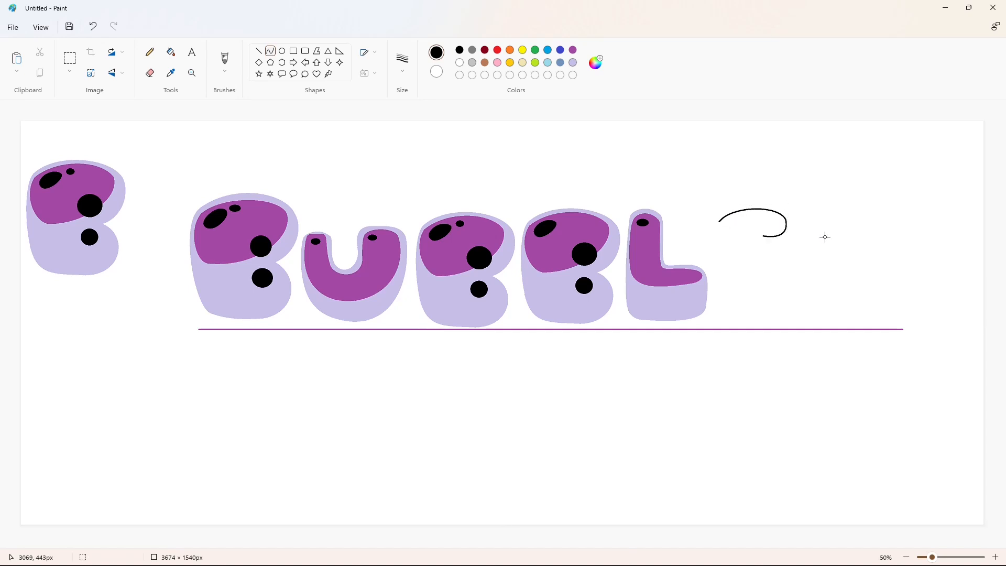
Step: Continue the E's outline around the upper notch and over the rounded end of the middle arm
click(753, 237)
click(752, 246)
click(792, 247)
drag(763, 247, 783, 261)
click(779, 247)
click(787, 251)
click(840, 247)
click(790, 251)
click(822, 259)
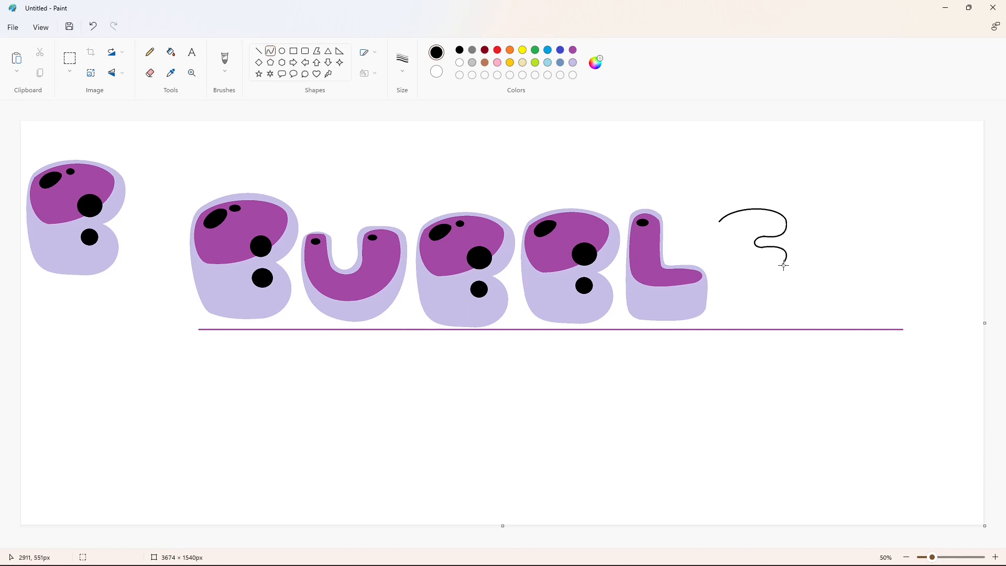
Step: Draw the underside of the E's middle arm and the lower notch leading into the bottom arm
click(848, 267)
drag(758, 273, 757, 270)
click(763, 266)
click(823, 266)
click(758, 276)
click(810, 272)
drag(762, 276, 759, 277)
click(811, 278)
click(799, 276)
click(805, 288)
Step: Close the E's outline with a rounded bottom arm, a base above the baseline and a curved back
mouse_move(796, 308)
mouse_down()
mouse_move(738, 322)
mouse_move(720, 221)
mouse_up()
click(836, 285)
click(783, 326)
click(739, 320)
drag(728, 286, 719, 315)
mouse_move(711, 262)
mouse_down()
mouse_move(706, 241)
mouse_move(718, 310)
mouse_move(718, 263)
mouse_up()
key(ctrl+z)
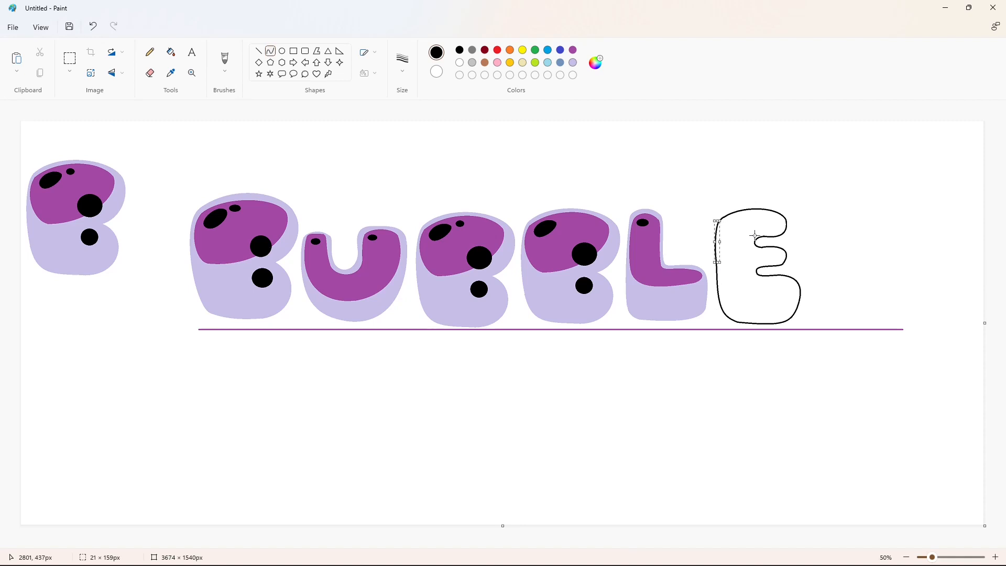
click(754, 235)
Step: Fill the whole E, including its outline, with lavender
click(171, 51)
click(740, 241)
click(573, 62)
click(748, 241)
Step: Draw an inner contour in black curves around the E's upper two arms and back, and fill it with purple
click(270, 52)
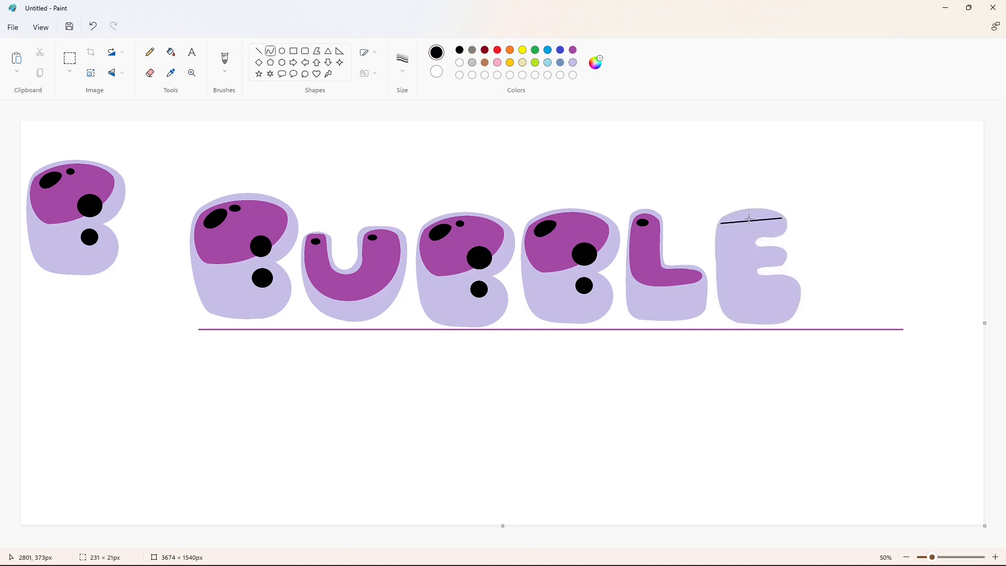
drag(750, 219, 789, 234)
click(756, 250)
mouse_move(778, 257)
mouse_down()
mouse_move(758, 263)
mouse_move(791, 259)
mouse_move(737, 286)
mouse_move(758, 281)
mouse_move(722, 224)
mouse_up()
mouse_move(726, 265)
mouse_down()
mouse_move(726, 284)
mouse_move(714, 254)
mouse_move(723, 285)
mouse_move(721, 223)
mouse_up()
key(ctrl+z)
key(ctrl+z)
click(170, 51)
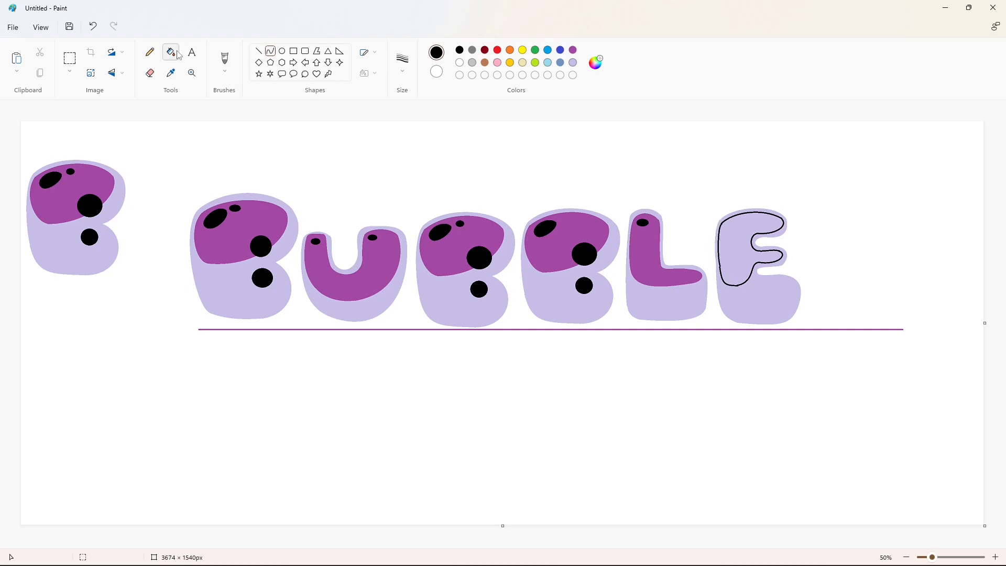
click(739, 241)
click(573, 50)
click(739, 240)
Step: Add a small ellipse and a larger tilted oval at the E's upper left, and fill both with black
click(282, 51)
click(460, 50)
drag(750, 217, 727, 230)
click(271, 51)
click(747, 229)
click(729, 235)
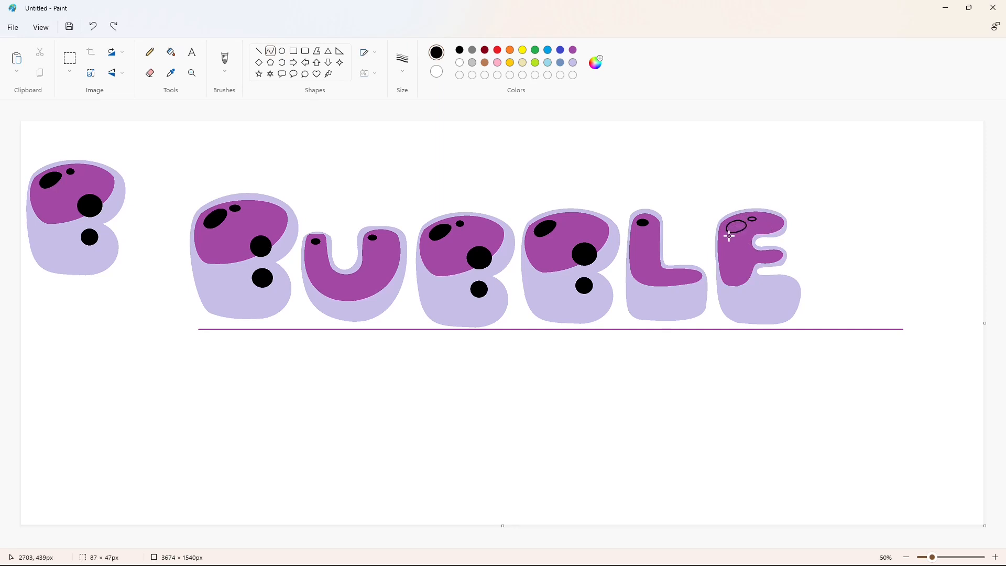
click(171, 52)
click(736, 228)
click(756, 219)
key(ctrl+z)
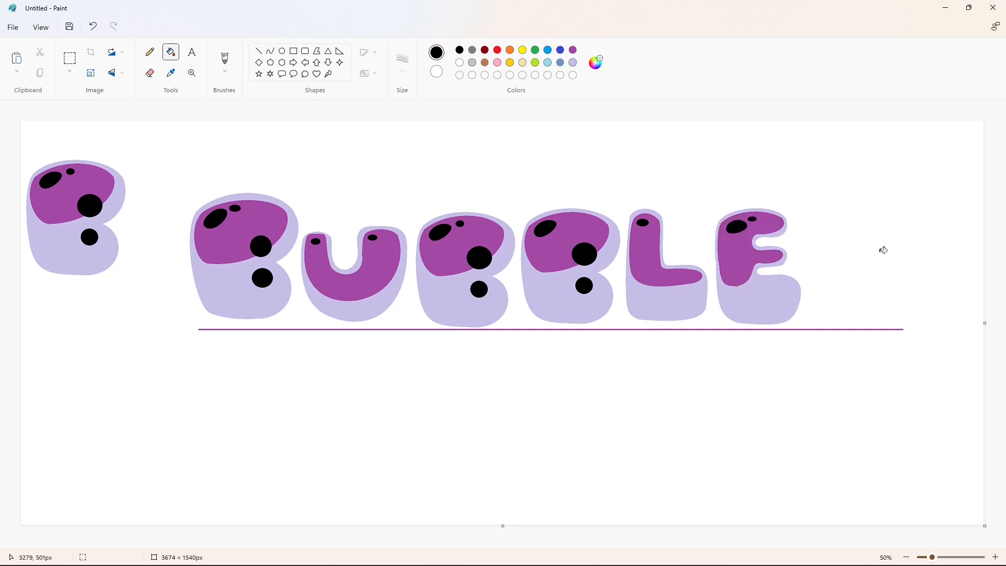
Step: Draw the G's round back, top arm and inner opening with black curves below the first B
click(271, 50)
mouse_move(191, 362)
mouse_down()
mouse_move(274, 342)
mouse_move(209, 333)
mouse_move(245, 328)
mouse_move(252, 383)
mouse_up()
click(252, 328)
mouse_move(268, 363)
mouse_down()
mouse_move(282, 357)
mouse_move(281, 387)
mouse_move(281, 367)
mouse_move(245, 419)
mouse_move(227, 407)
mouse_move(212, 364)
mouse_move(227, 449)
mouse_up()
mouse_move(210, 407)
mouse_down()
mouse_move(180, 400)
mouse_move(184, 438)
mouse_move(184, 419)
mouse_up()
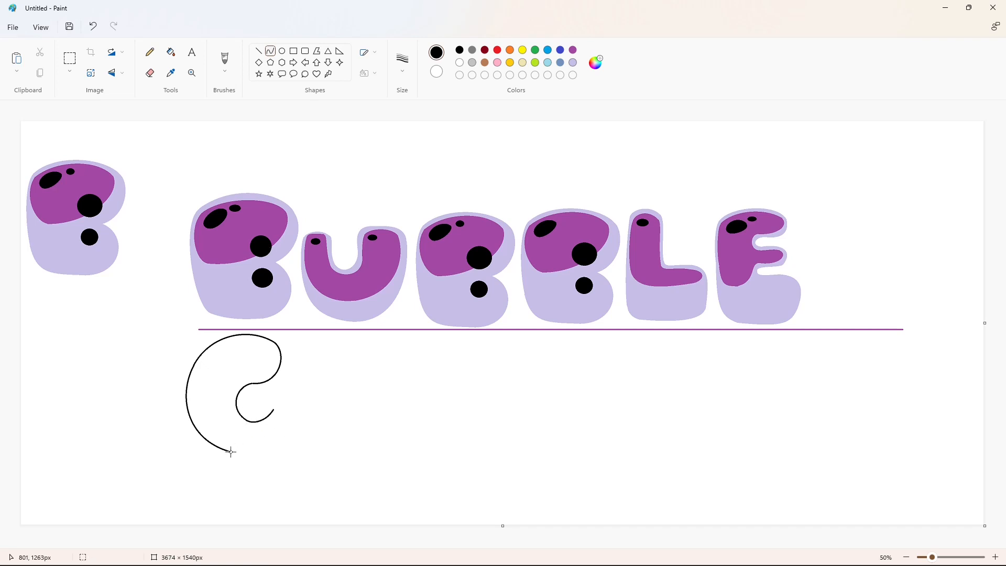
Step: Complete the G's outline with a rounded bottom and a curved crossbar that extends past its side
mouse_move(230, 452)
mouse_down()
mouse_move(286, 408)
mouse_move(287, 442)
mouse_move(276, 413)
mouse_move(284, 409)
mouse_up()
click(342, 436)
key(ctrl+z)
mouse_move(257, 437)
mouse_down()
mouse_move(258, 454)
mouse_move(288, 438)
mouse_up()
click(360, 439)
drag(261, 404, 259, 404)
click(334, 417)
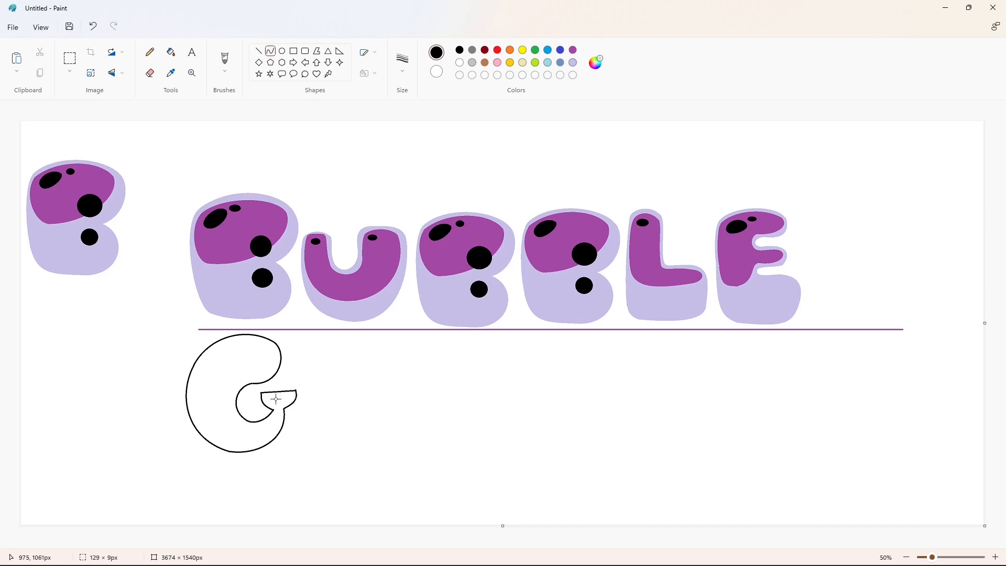
click(276, 399)
click(276, 398)
click(343, 400)
Step: Fill the whole G, including its outline, with lavender
click(171, 52)
click(249, 353)
click(572, 63)
click(250, 352)
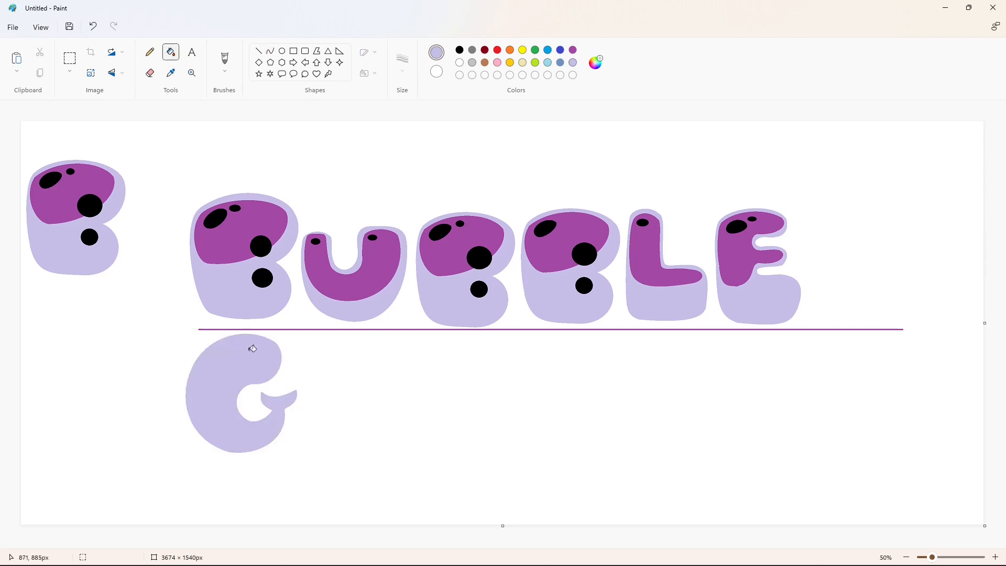
Step: Draw an inner contour in black curves along the G's top arm and upper back, and fill it with purple
click(270, 51)
drag(192, 394, 266, 342)
mouse_move(208, 349)
mouse_down()
mouse_move(199, 357)
mouse_move(219, 330)
mouse_move(262, 376)
mouse_up()
mouse_move(274, 354)
mouse_down()
mouse_move(279, 347)
mouse_move(282, 375)
mouse_up()
click(317, 364)
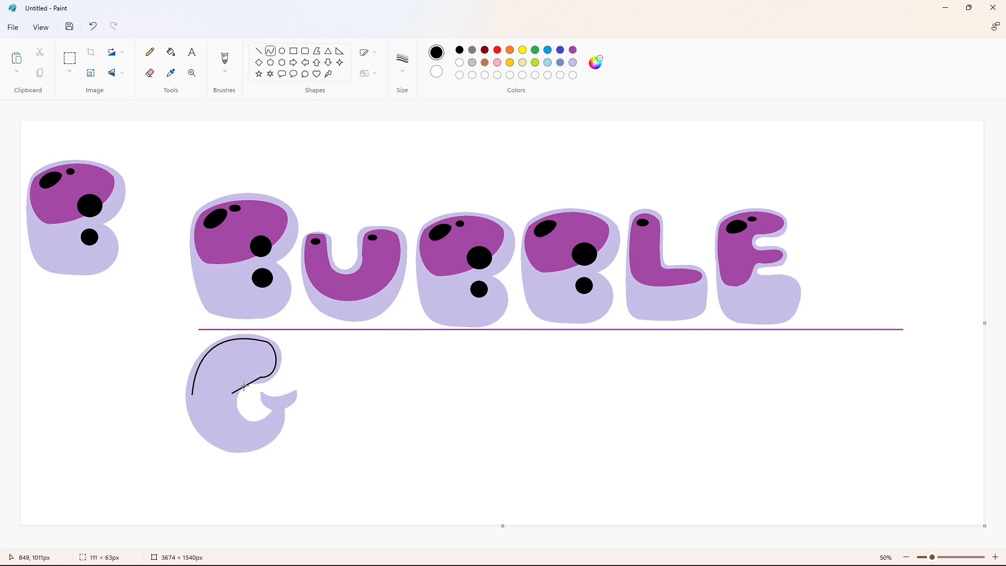
drag(223, 402, 203, 424)
click(198, 418)
click(170, 52)
click(233, 372)
click(573, 50)
click(233, 372)
Step: Add a small ellipse and a larger tilted oval at the G's upper left, and fill both with black
click(281, 51)
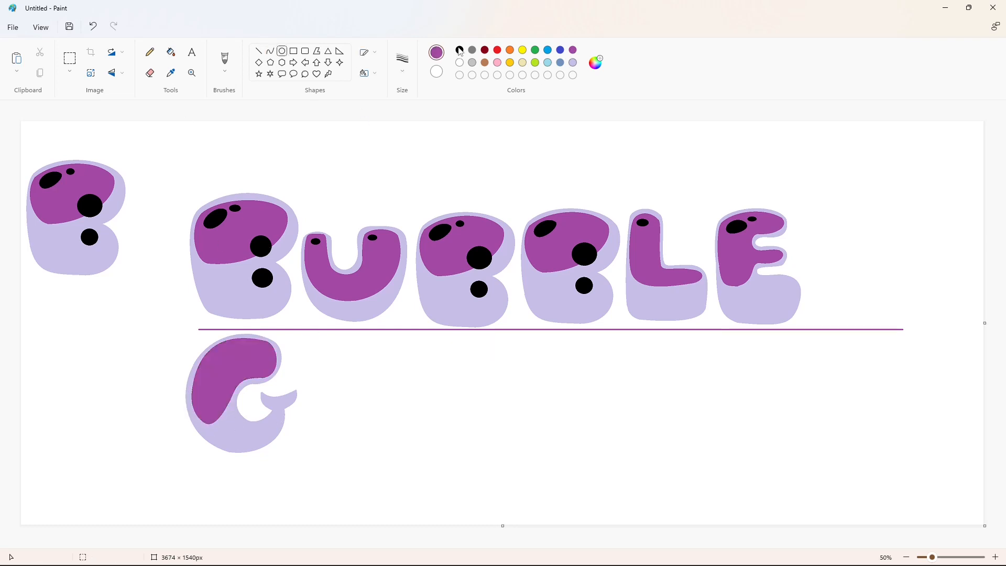
click(270, 51)
drag(224, 343, 231, 351)
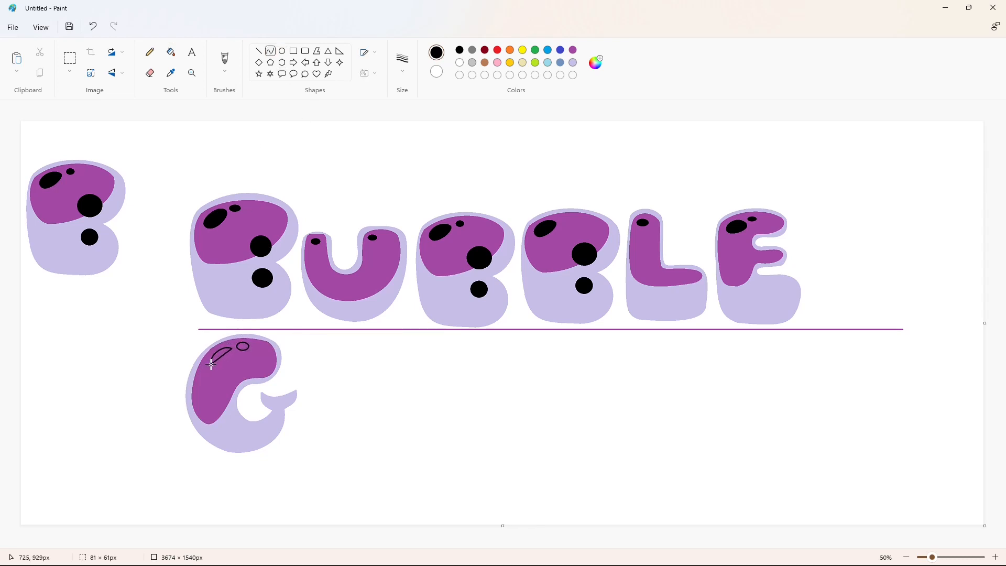
click(171, 52)
click(222, 357)
click(243, 347)
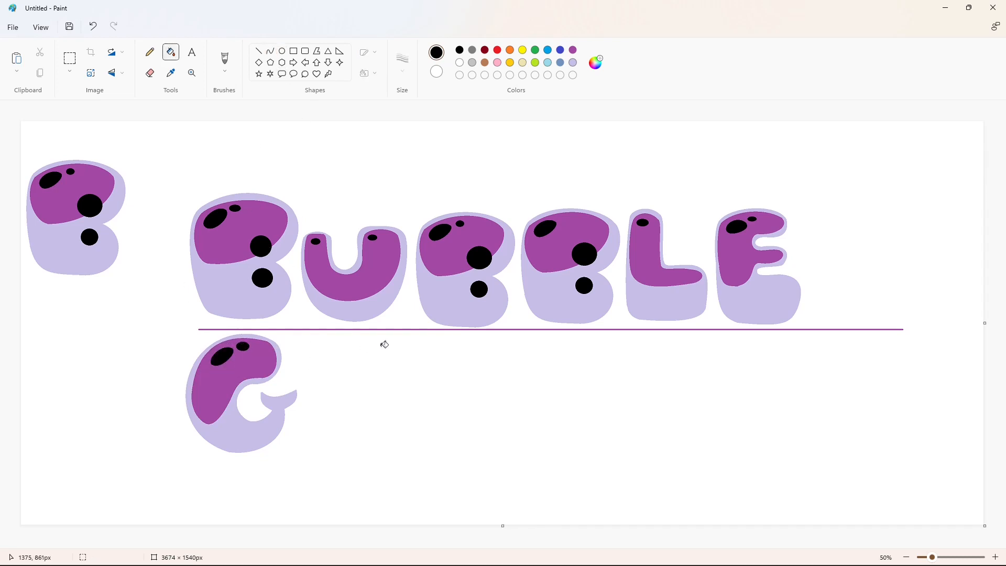
Step: Draw a long horizontal purple baseline just below the G, extending nearly to the canvas's right edge
click(258, 51)
click(573, 50)
drag(150, 459, 980, 457)
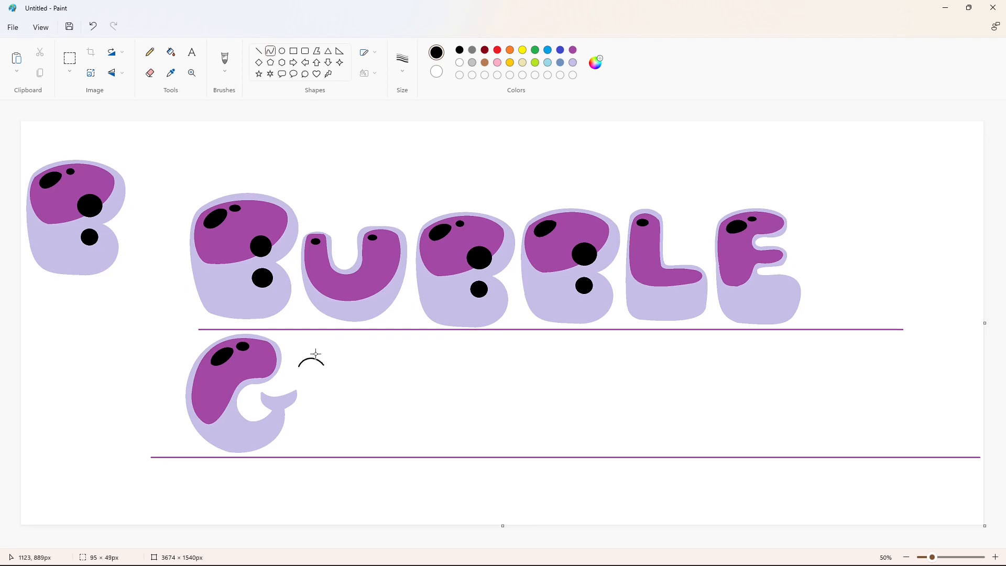
Step: Draw the upper outline of a U in black curves beside the G, with its rounded tops and inner notch
click(323, 385)
click(377, 376)
drag(351, 361, 355, 387)
click(383, 385)
mouse_move(352, 382)
mouse_down()
mouse_move(352, 349)
mouse_move(393, 369)
mouse_move(381, 346)
mouse_move(390, 344)
mouse_move(340, 439)
mouse_up()
click(423, 354)
click(449, 352)
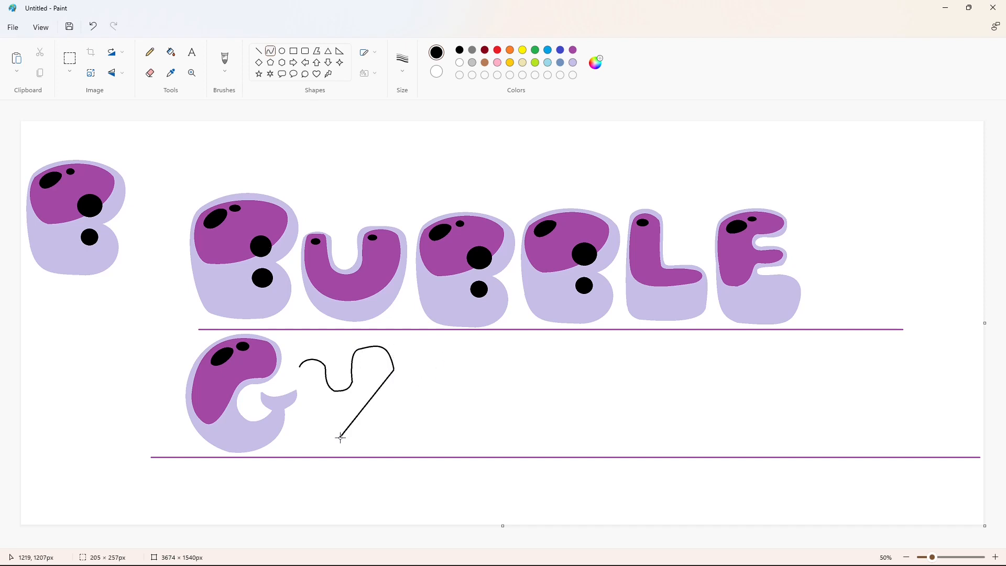
Step: Close the U's outline with black curves around its outer right side, bottom and left side
mouse_move(369, 403)
mouse_down()
mouse_move(402, 407)
mouse_move(379, 442)
mouse_move(299, 367)
mouse_up()
click(348, 380)
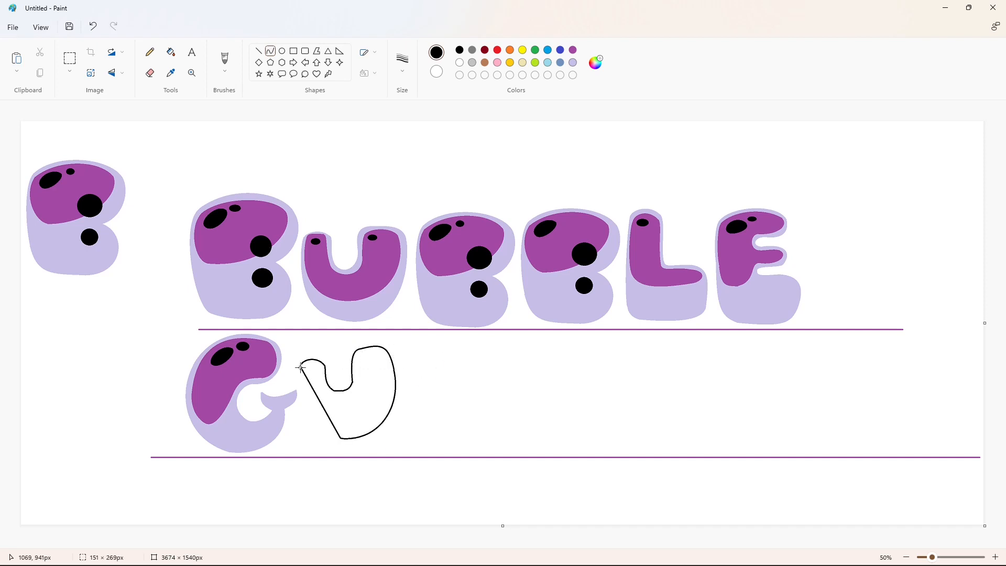
mouse_move(321, 402)
mouse_down()
mouse_move(319, 427)
mouse_move(296, 409)
mouse_up()
key(ctrl+z)
mouse_move(341, 438)
mouse_down()
mouse_move(304, 401)
mouse_move(325, 436)
mouse_move(312, 426)
mouse_move(298, 393)
mouse_up()
click(458, 418)
key(ctrl+z)
click(456, 426)
click(372, 376)
Step: Fill the whole lower-row U with black and then lavender, so its outline takes the lavender too
click(171, 52)
click(366, 393)
click(573, 62)
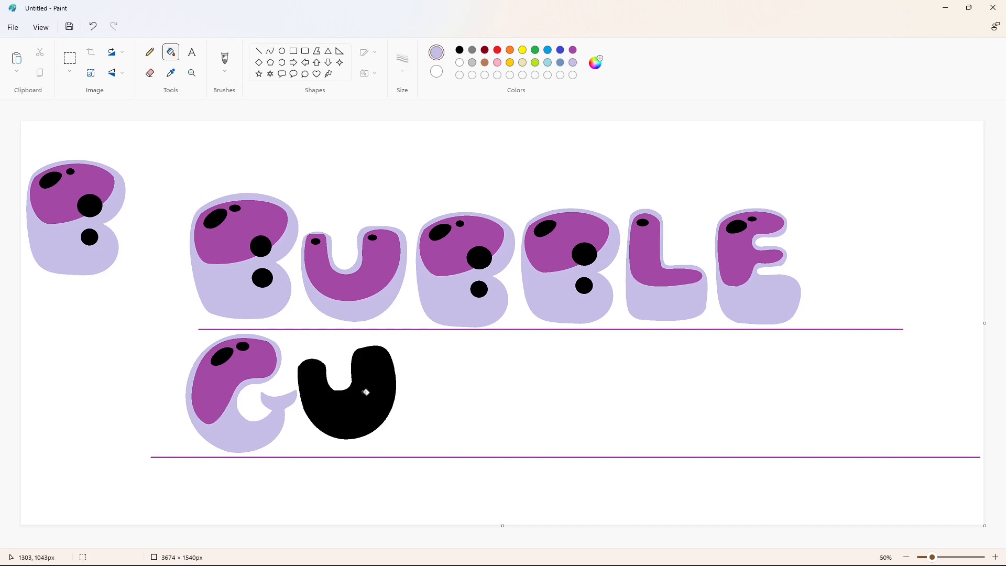
click(366, 393)
Step: Draw an inner contour in black curves inside the lower-row U, following both arms and the bend
click(270, 51)
click(460, 50)
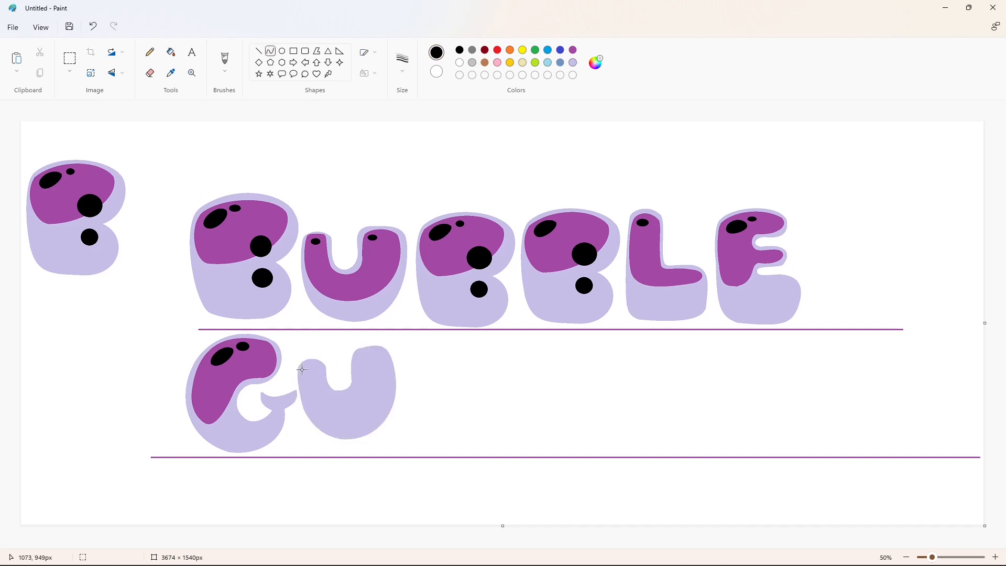
mouse_move(321, 368)
mouse_down()
mouse_move(339, 396)
mouse_move(320, 392)
mouse_move(354, 364)
mouse_move(355, 395)
mouse_up()
click(360, 392)
mouse_move(356, 386)
mouse_down()
mouse_move(366, 358)
mouse_move(371, 408)
mouse_up()
click(369, 350)
mouse_move(389, 367)
mouse_down()
mouse_move(393, 377)
mouse_move(302, 396)
mouse_move(303, 371)
mouse_up()
click(390, 394)
drag(344, 404, 341, 425)
drag(310, 413, 296, 409)
click(511, 407)
Step: Fill the U's inner contour with black and clean up its left edge with a short lavender line
click(171, 52)
click(352, 404)
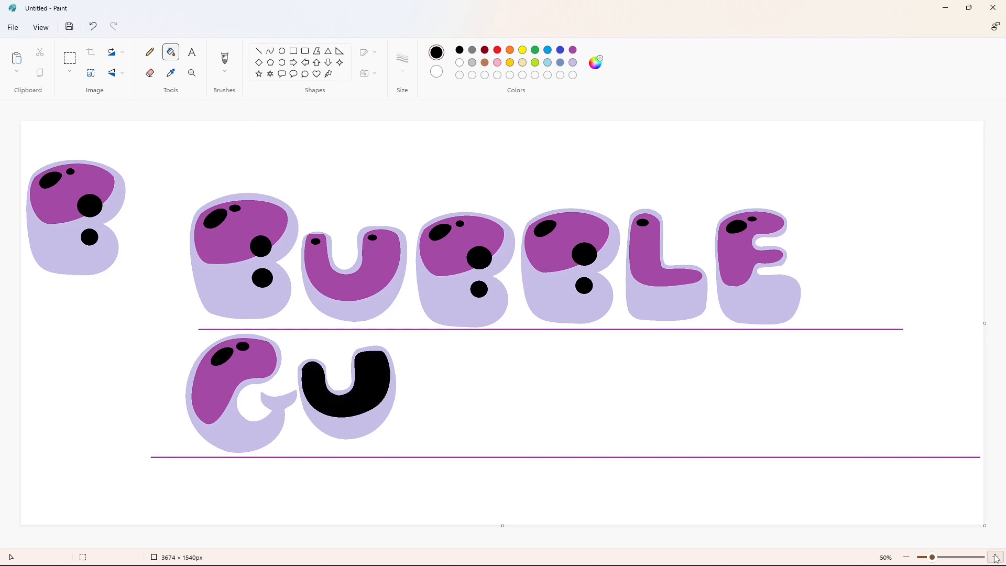
click(995, 557)
scroll(482, 524, down, 5)
drag(471, 544, 511, 544)
click(258, 51)
drag(503, 290, 504, 299)
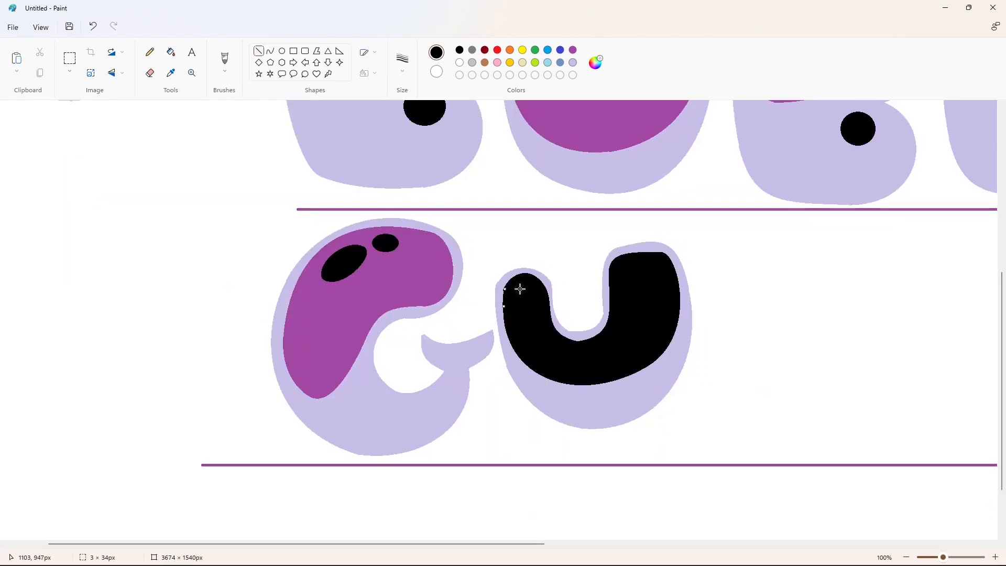
click(573, 63)
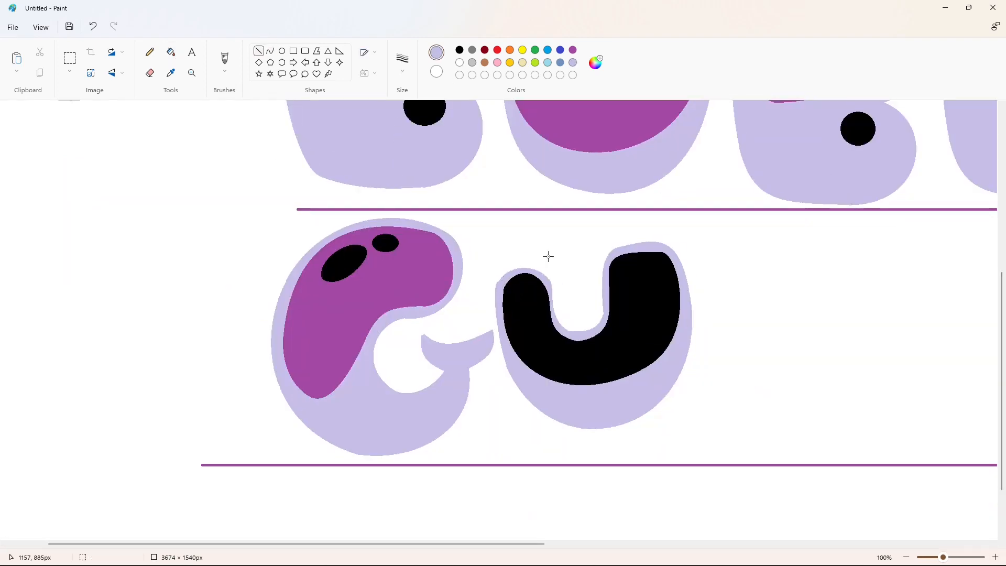
Step: Fill the black inner shape of the lower-row U with purple
click(907, 557)
click(573, 50)
click(171, 52)
click(364, 373)
Step: Add a small ellipse at the top of each arm of the lower-row U and fill both with black
click(459, 51)
click(282, 51)
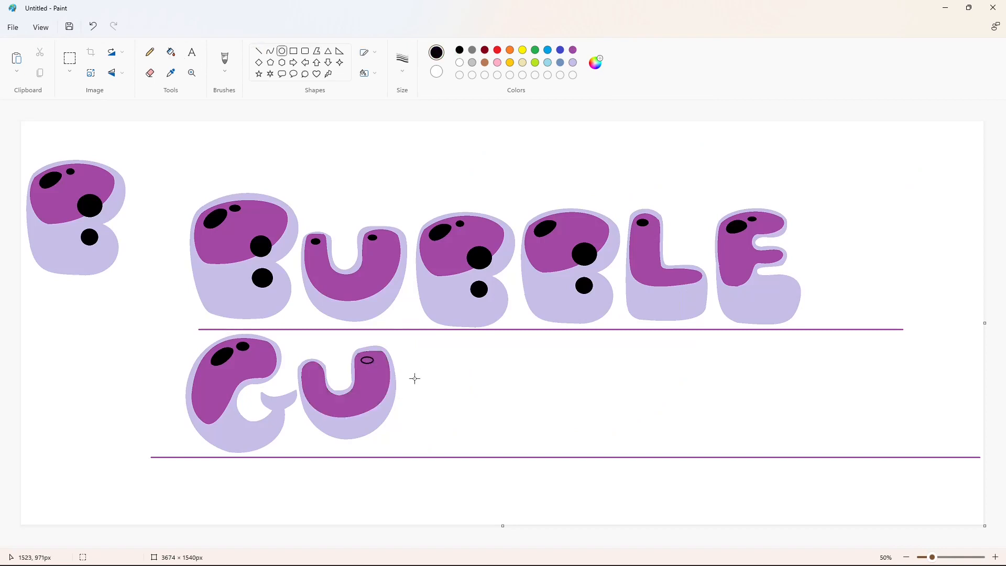
click(172, 52)
click(367, 361)
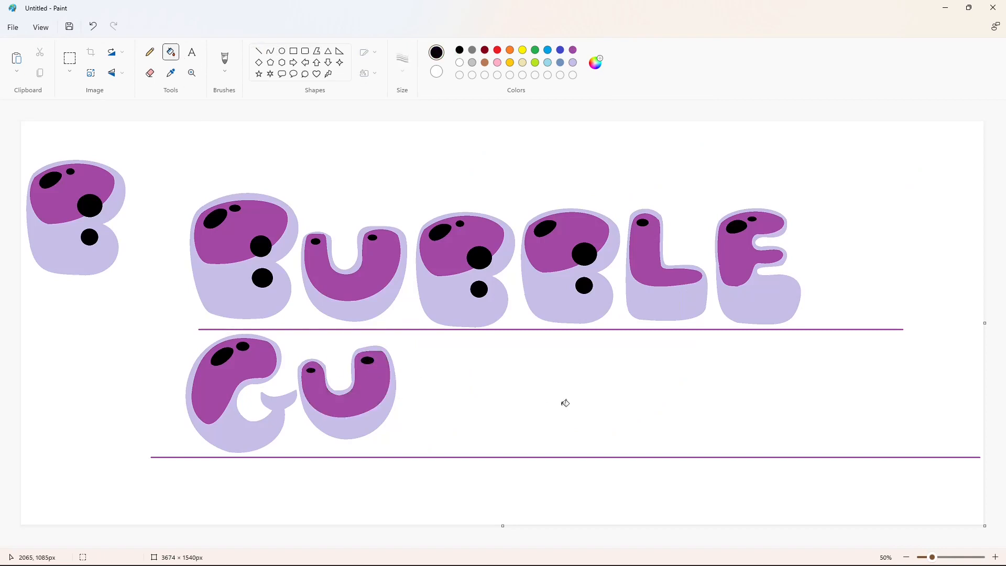
Step: Draw the rounded bowl of a P in black curves to the right of the lower-row U
click(269, 51)
mouse_move(427, 343)
mouse_down()
mouse_move(486, 403)
mouse_move(441, 425)
mouse_up()
click(477, 344)
click(495, 376)
click(475, 414)
click(463, 428)
click(541, 422)
key(ctrl+z)
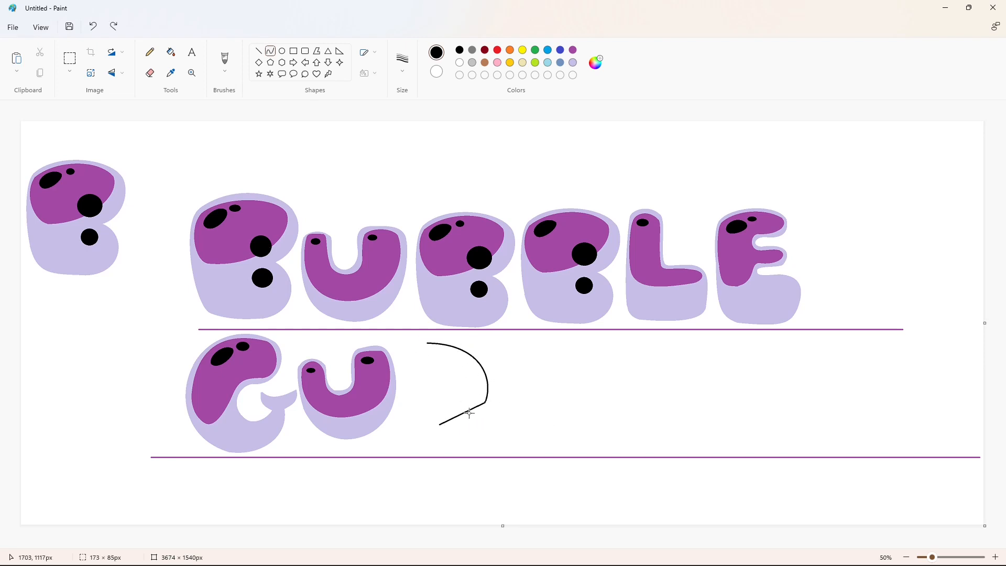
click(477, 419)
click(470, 427)
Step: Complete the P's outline with black curves for its rounded foot and left side
click(438, 443)
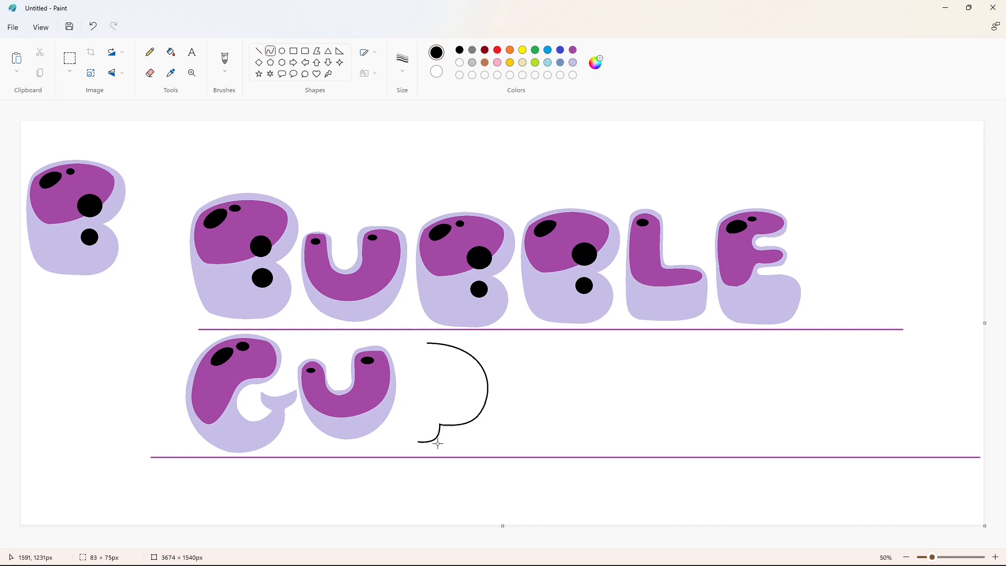
click(435, 445)
click(496, 446)
mouse_move(419, 442)
mouse_down()
mouse_move(403, 387)
mouse_move(426, 344)
mouse_up()
click(402, 435)
click(401, 432)
click(408, 359)
click(411, 342)
click(538, 367)
Step: Fill the whole P, including its outline, with lavender
click(171, 52)
click(444, 386)
click(573, 62)
click(445, 377)
click(271, 51)
click(460, 50)
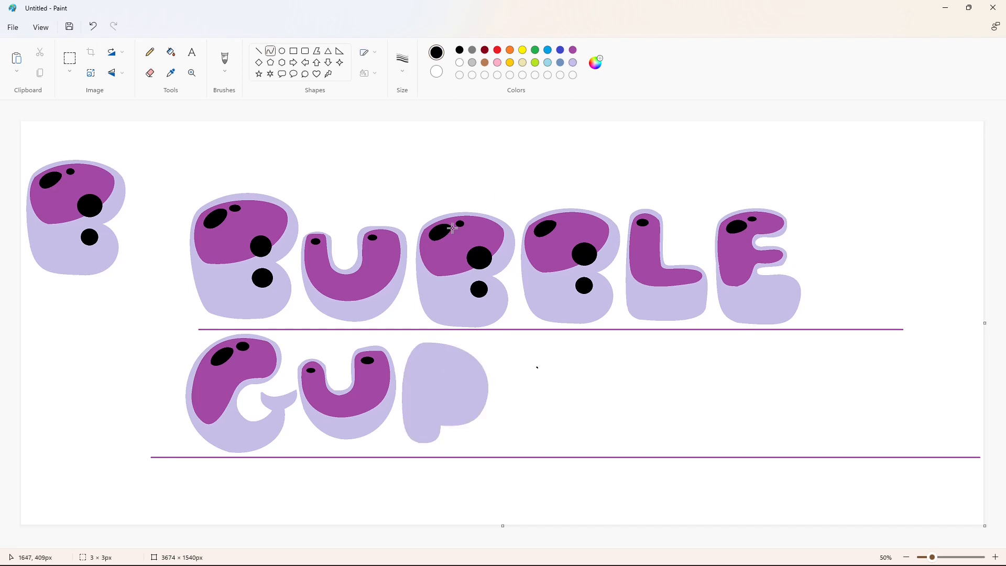
drag(427, 347, 481, 384)
key(ctrl+z)
key(ctrl+z)
double_click(115, 26)
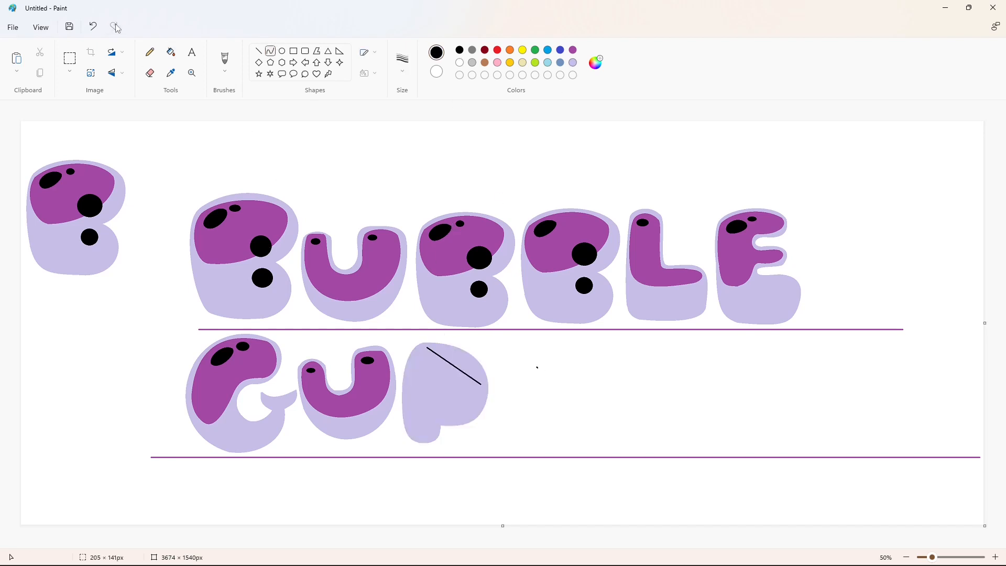
key(ctrl+z)
Step: Erase the stray black dot beside the P, and draw a closed inner contour in black curves in its bowl
click(150, 73)
click(538, 368)
click(270, 50)
mouse_move(423, 349)
mouse_down()
mouse_move(476, 390)
mouse_move(464, 343)
mouse_move(497, 362)
mouse_move(415, 405)
mouse_move(520, 407)
mouse_move(421, 408)
mouse_move(410, 370)
mouse_move(406, 393)
mouse_move(414, 352)
mouse_up()
click(467, 358)
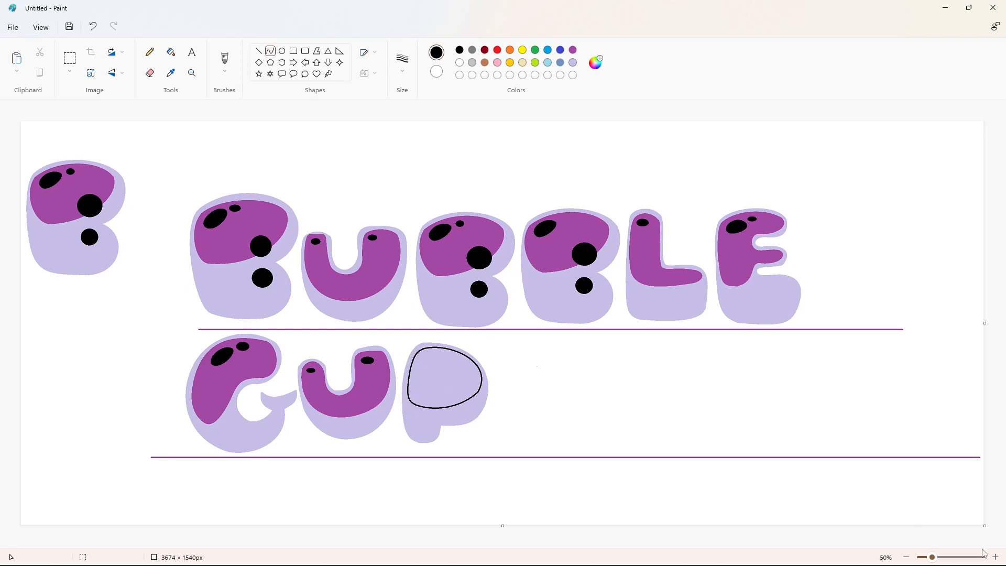
Step: Fill the P's inner contour with black and tidy its edge with a lavender line
click(996, 557)
scroll(734, 472, down, 5)
drag(483, 545, 603, 546)
click(593, 275)
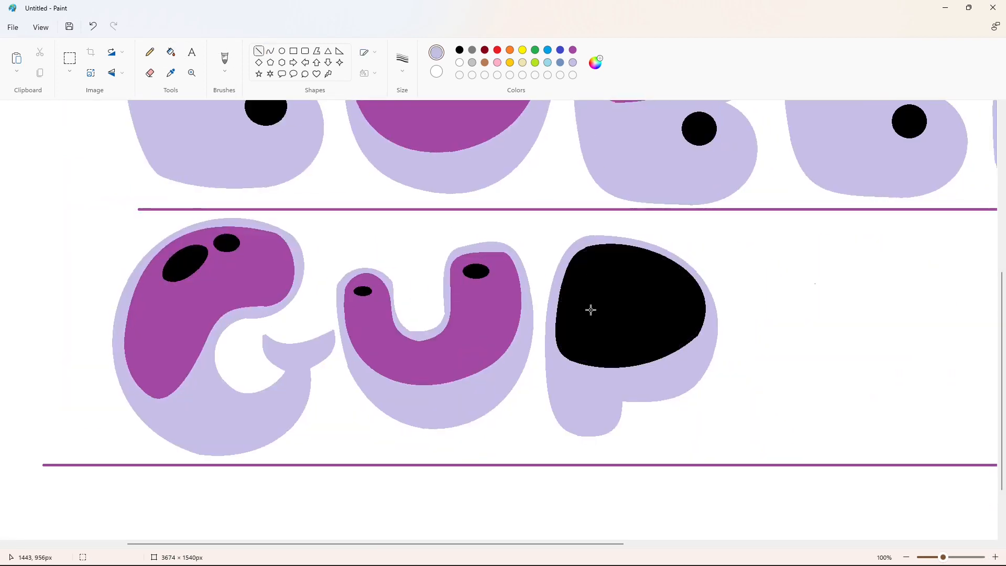
Step: Fill the black inner shape of the P with purple
click(932, 558)
click(171, 51)
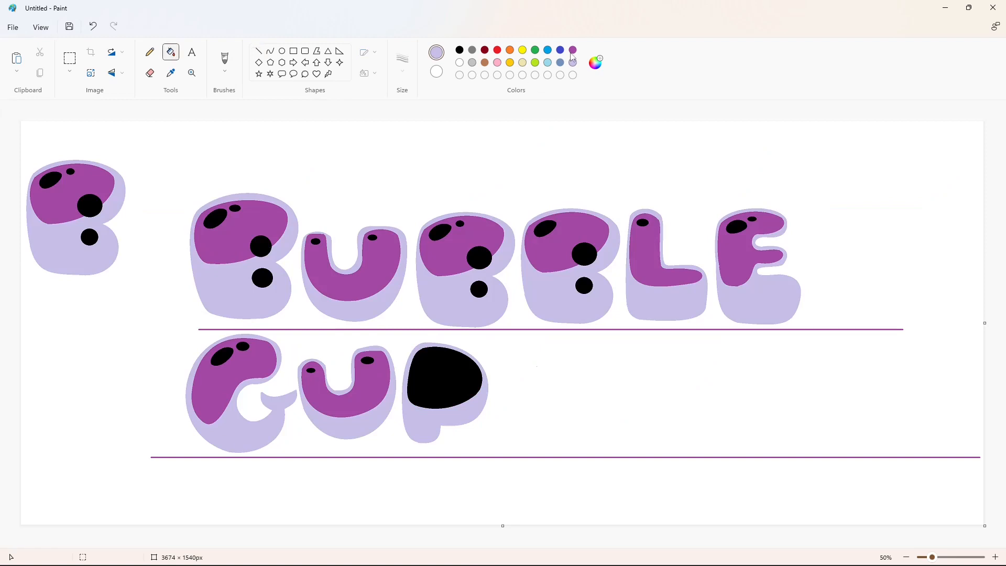
click(573, 50)
click(446, 373)
Step: Add a circle across the lower edge of the P's purple area and fill it with black
click(460, 50)
click(282, 51)
drag(443, 390, 465, 413)
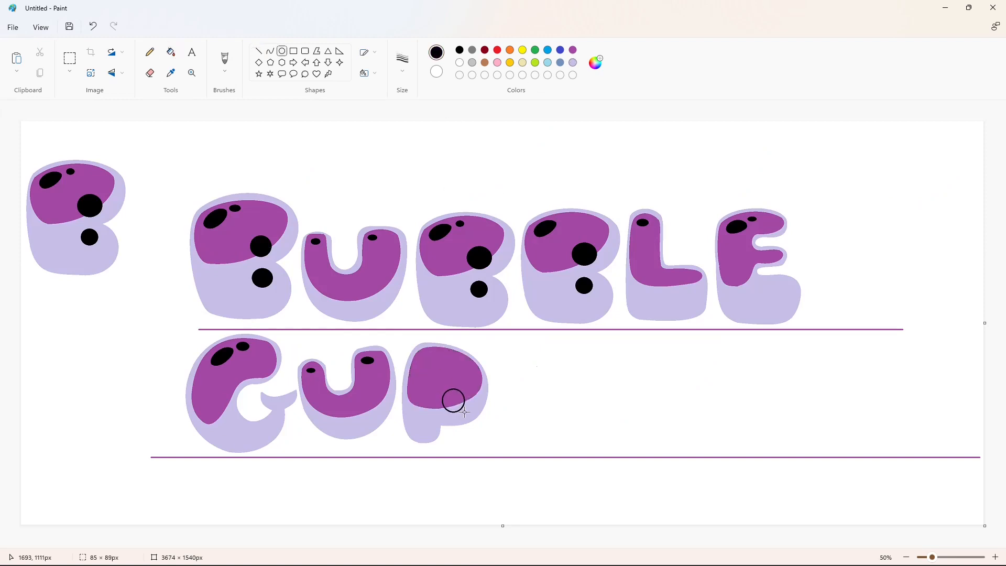
click(171, 52)
click(454, 401)
Step: Draw a tilted oval at the upper left of the P's purple area and fill it with black
click(271, 52)
drag(419, 364, 441, 357)
double_click(428, 346)
click(171, 51)
click(431, 360)
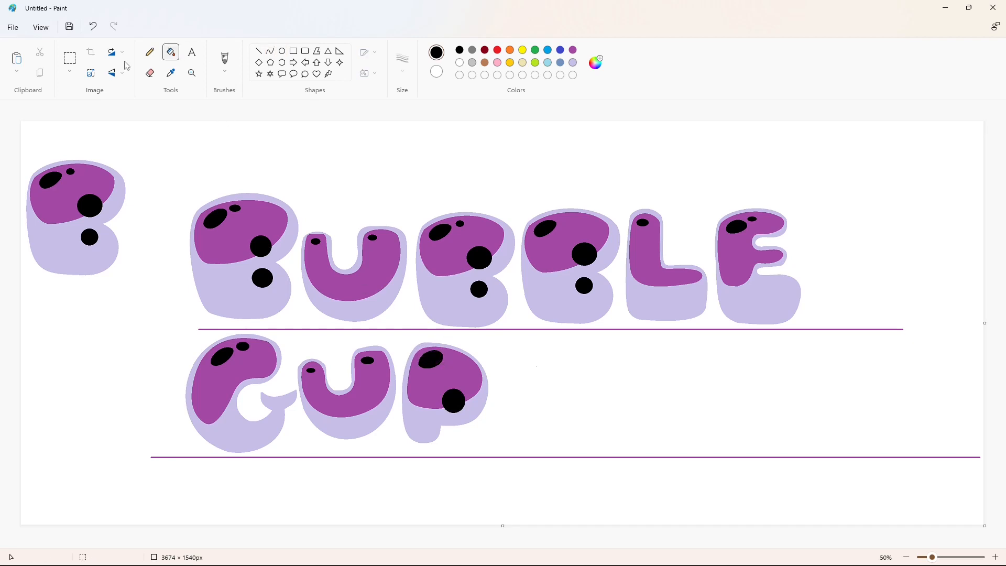
Step: Copy the finished P and place the duplicate directly to its right
click(69, 58)
drag(535, 340, 397, 453)
key(ctrl+c)
key(ctrl+v)
drag(92, 192, 567, 409)
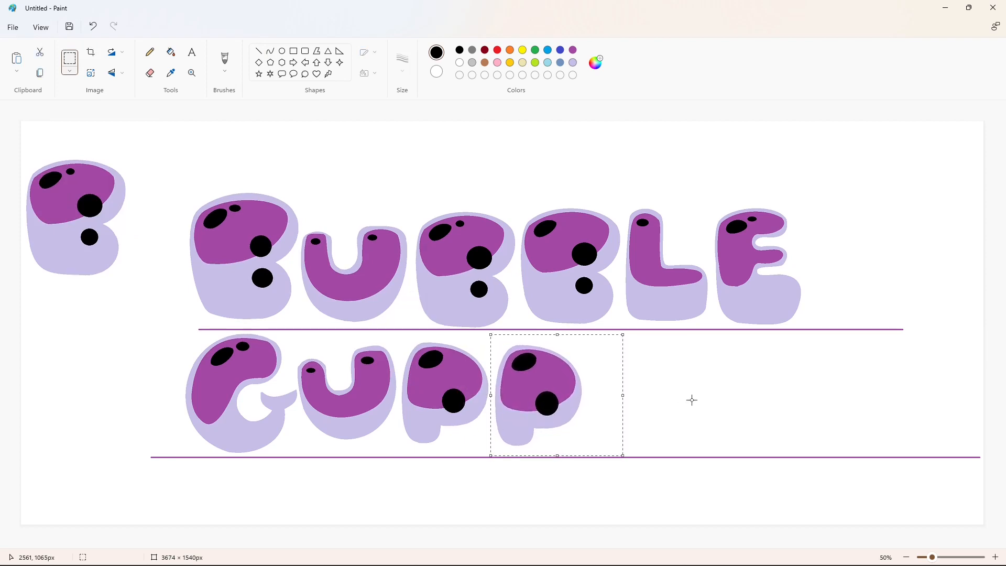
click(692, 400)
Step: Add a small ellipse beside the second P's tilted oval and fill it with black
click(282, 55)
drag(538, 355, 547, 361)
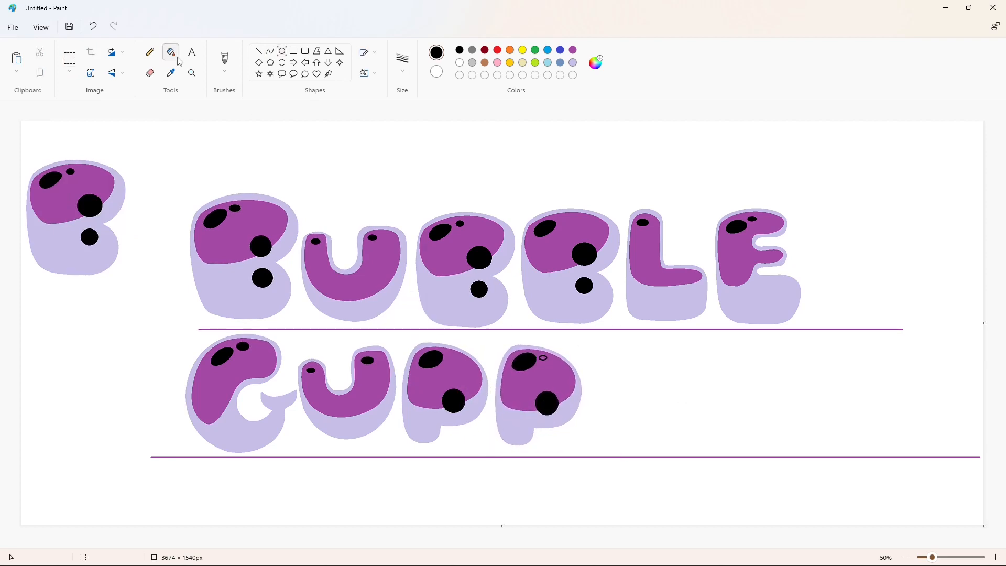
click(173, 55)
click(543, 358)
Step: Draw a large black circle across the upper baseline just above and right of the second P, and fill it with lavender
click(282, 51)
drag(579, 306, 654, 371)
drag(578, 339, 572, 340)
drag(614, 306, 615, 298)
drag(614, 371, 614, 378)
click(724, 339)
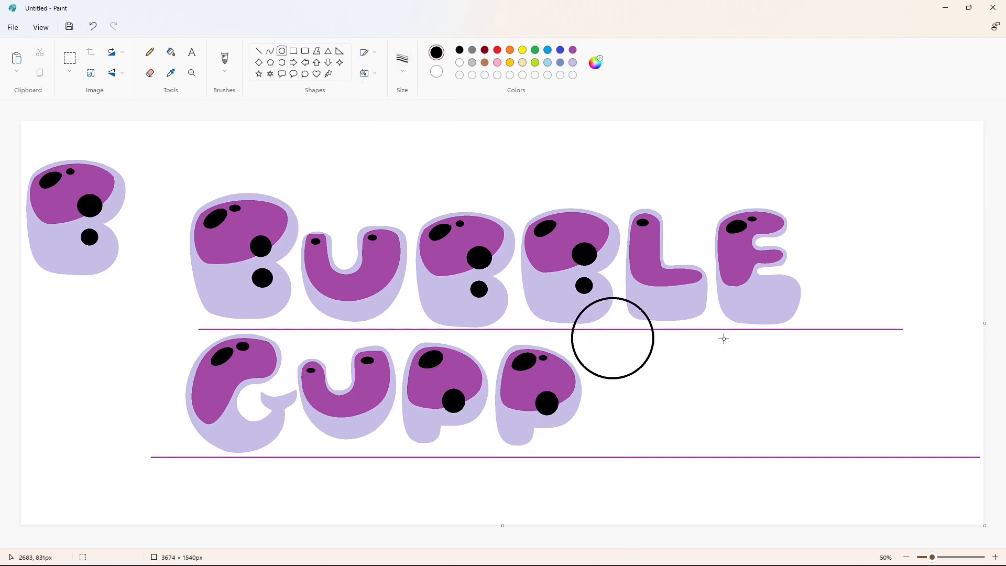
click(573, 62)
click(170, 52)
click(619, 327)
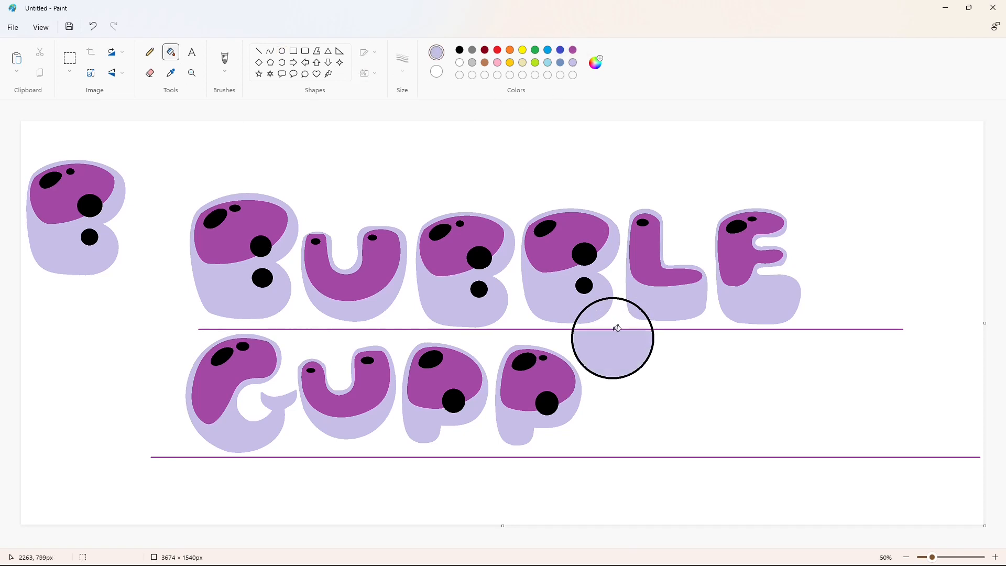
Step: Draw a closed rounded contour in black curves inside the large circle and fill it with black
click(460, 50)
click(270, 51)
mouse_move(579, 342)
mouse_down()
mouse_move(641, 319)
mouse_move(576, 318)
mouse_up()
drag(603, 309, 611, 287)
drag(580, 342, 642, 320)
mouse_move(627, 369)
mouse_down()
mouse_move(601, 378)
mouse_move(651, 348)
mouse_up()
click(171, 52)
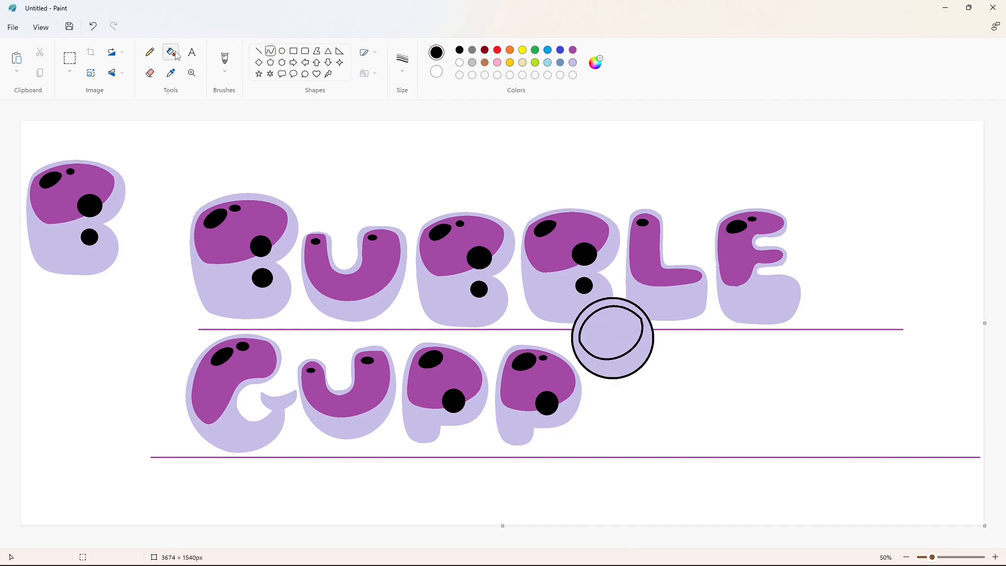
click(611, 333)
click(573, 50)
click(619, 344)
key(ctrl+z)
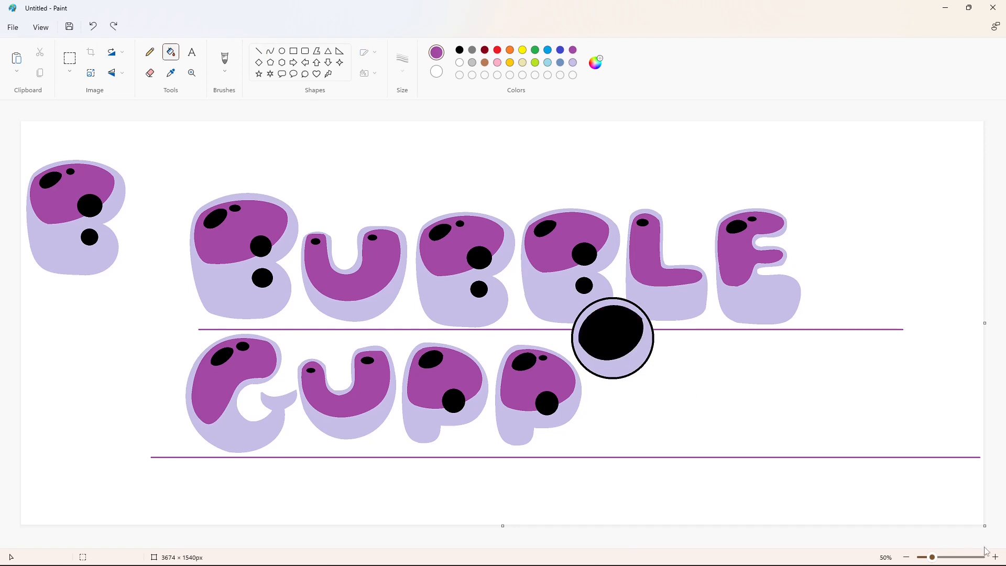
Step: Smooth the upper-right edge of the circle's black inner shape with a short lavender line
click(995, 557)
drag(449, 544, 752, 544)
scroll(751, 496, down, 2)
click(573, 62)
click(259, 51)
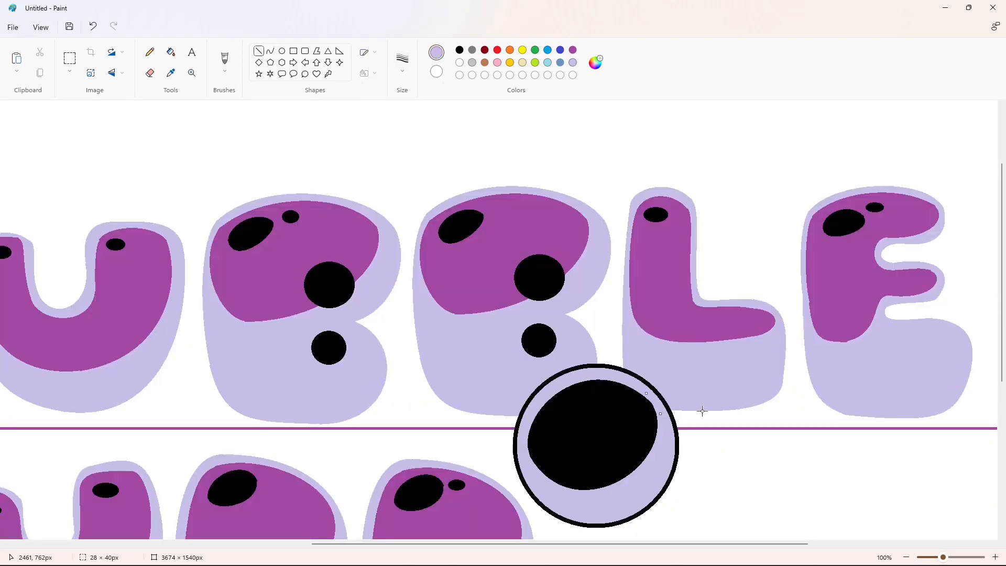
Step: Fill the black inner shape of the large circle with purple
scroll(638, 294, down, 2)
click(572, 50)
click(170, 52)
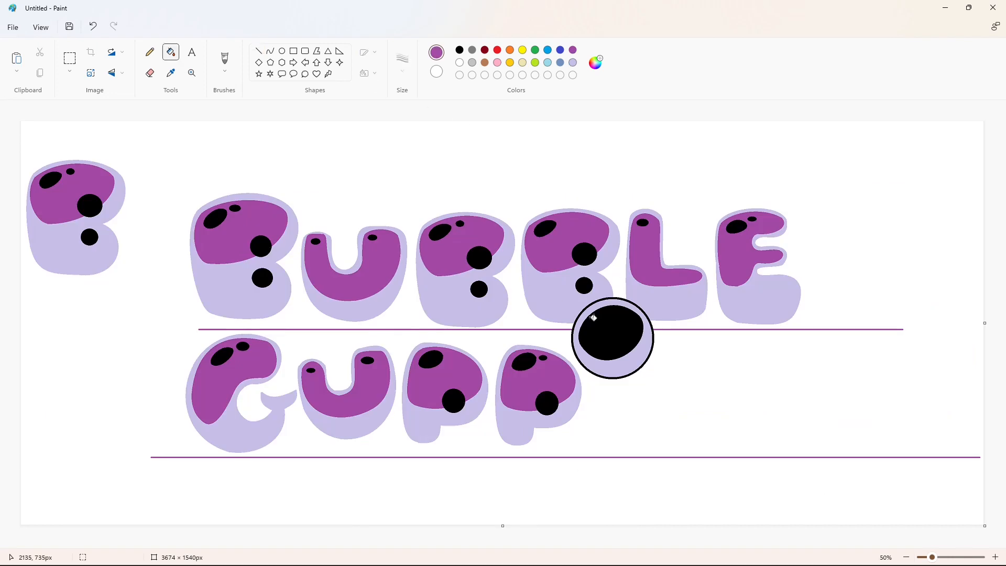
click(593, 319)
Step: Add a tiny ellipse and a tilted oval at the circle's upper left, and fill both with black
click(282, 50)
mouse_move(611, 308)
mouse_down()
mouse_move(618, 314)
mouse_move(597, 319)
mouse_move(607, 314)
mouse_up()
click(460, 50)
click(270, 51)
mouse_move(599, 316)
mouse_down()
mouse_move(594, 307)
mouse_move(595, 322)
mouse_up()
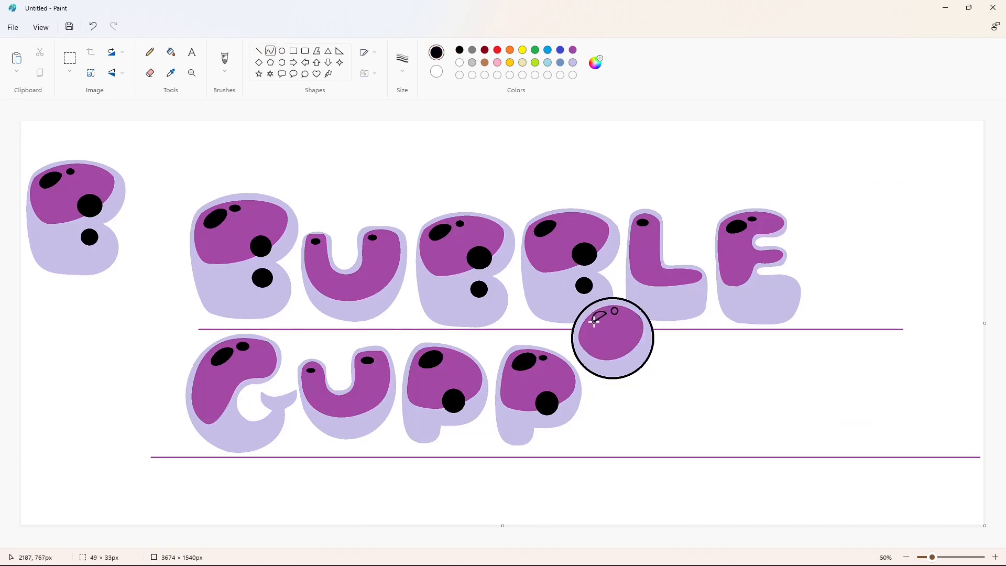
click(171, 52)
click(599, 317)
Step: Draw a short rounded stem, narrowing slightly downward, in black curves below the large circle to form an i
click(270, 50)
drag(589, 388, 632, 388)
click(703, 393)
mouse_move(632, 388)
mouse_down()
mouse_move(631, 434)
mouse_move(638, 396)
mouse_up()
drag(597, 431, 589, 438)
drag(591, 388, 587, 395)
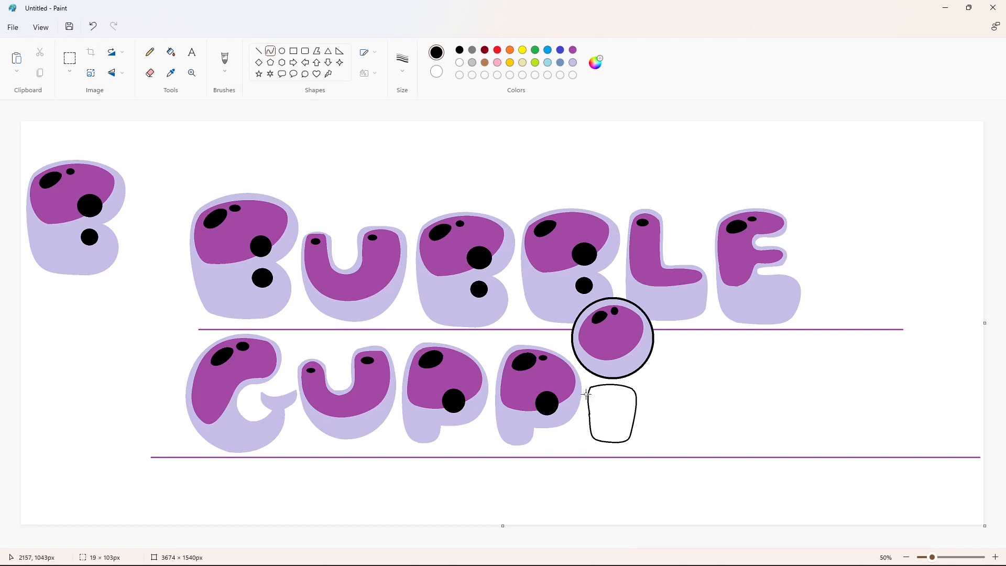
Step: Fill the i's stem, including its outline, with lavender
click(171, 52)
click(613, 412)
click(572, 63)
click(615, 404)
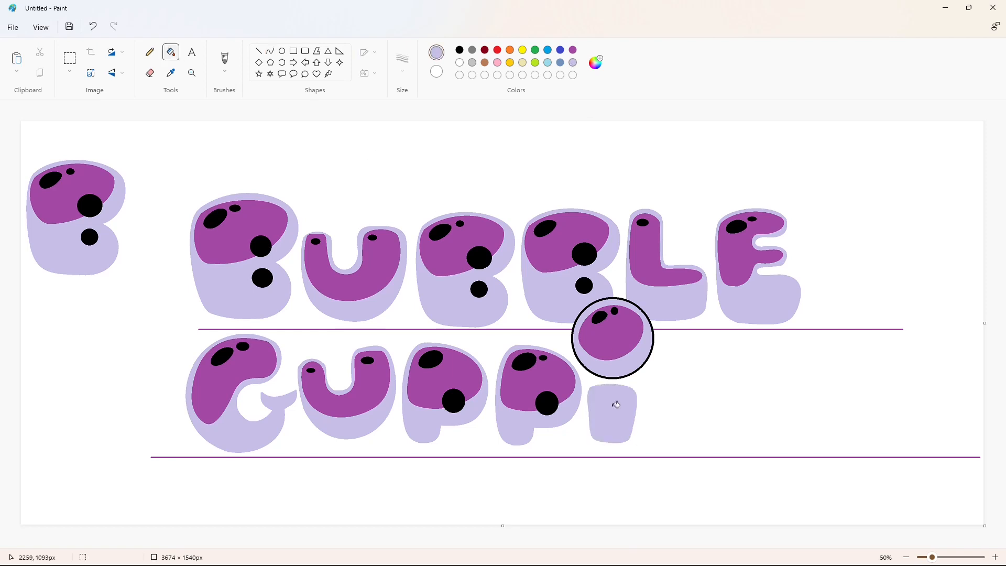
Step: Draw a rounded inner shape in black curves within the upper part of the i's lavender stem
click(271, 51)
click(460, 51)
drag(592, 392, 633, 391)
mouse_move(613, 391)
mouse_down()
mouse_move(632, 393)
mouse_move(612, 387)
mouse_move(627, 419)
mouse_up()
key(ctrl+z)
mouse_move(629, 400)
mouse_down()
mouse_move(622, 426)
mouse_move(600, 424)
mouse_move(622, 428)
mouse_move(591, 402)
mouse_up()
click(680, 419)
key(ctrl+z)
click(667, 426)
drag(596, 420, 593, 420)
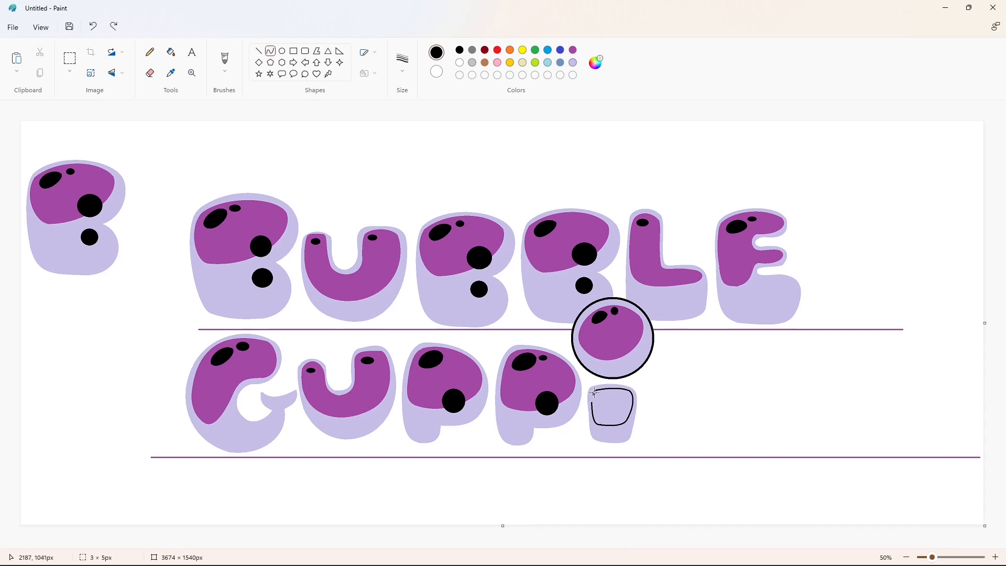
drag(592, 404, 594, 389)
click(667, 391)
Step: Fill the stem's inner shape and its outline with purple, and add a small black ellipse at its upper left
click(171, 52)
click(612, 408)
click(621, 394)
click(460, 50)
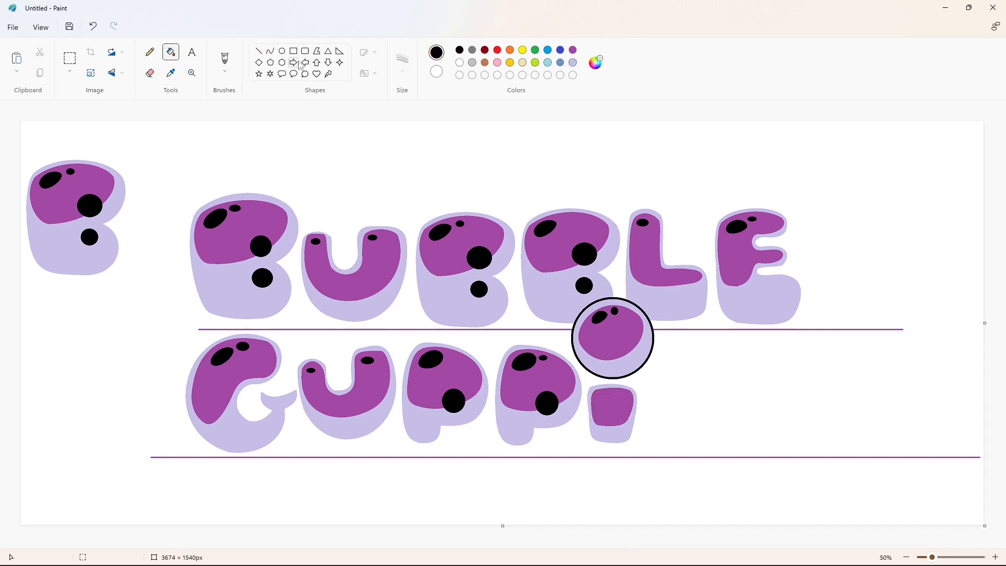
click(282, 51)
drag(609, 401, 609, 401)
click(170, 52)
Step: Draw a rounded E outline with a bulging lower part in black curves to the right of the i
click(270, 51)
drag(659, 350, 714, 350)
mouse_move(714, 350)
mouse_down()
mouse_move(702, 341)
mouse_move(706, 366)
mouse_move(715, 360)
mouse_move(686, 376)
mouse_move(710, 379)
mouse_move(687, 397)
mouse_move(715, 430)
mouse_move(664, 438)
mouse_move(720, 444)
mouse_move(652, 366)
mouse_up()
click(735, 349)
click(744, 364)
click(745, 370)
click(723, 402)
click(724, 418)
click(769, 414)
click(711, 436)
drag(653, 408, 650, 426)
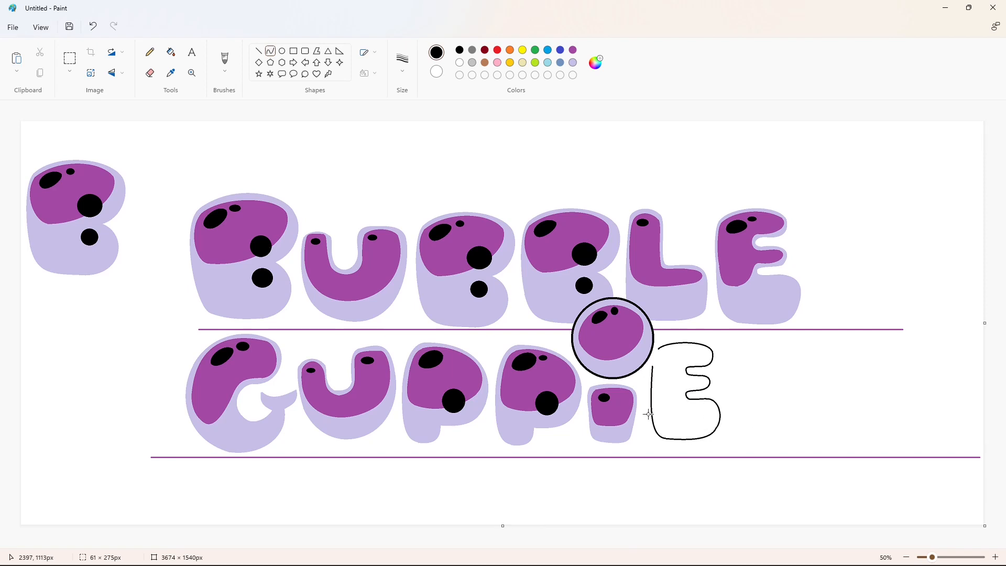
click(657, 363)
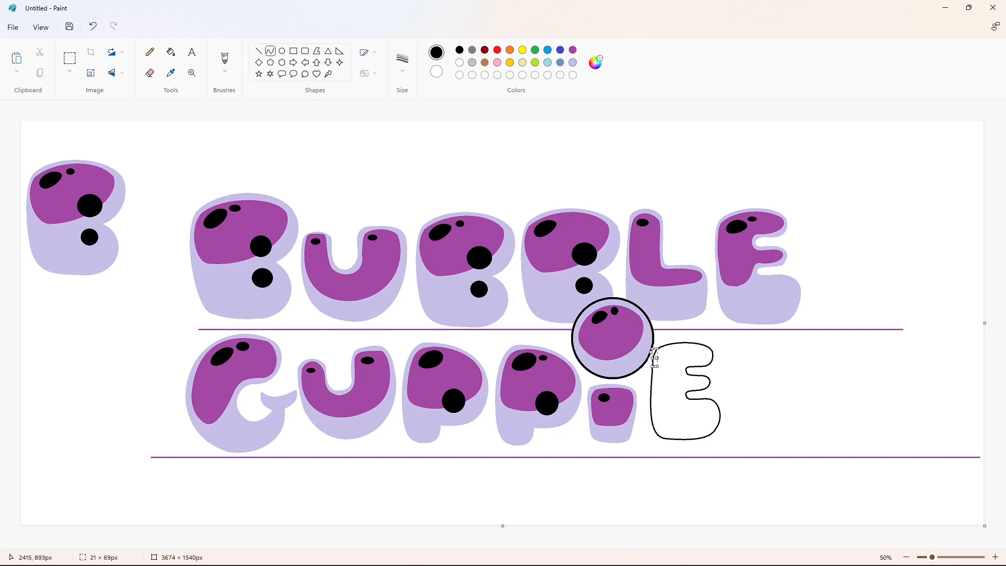
click(651, 352)
click(707, 358)
Step: Fill the new E, including its outline, with lavender
click(171, 52)
click(668, 360)
click(573, 62)
click(693, 360)
Step: Draw the upper edge, top arm and middle arm of the E's inner shape in black curves
click(271, 51)
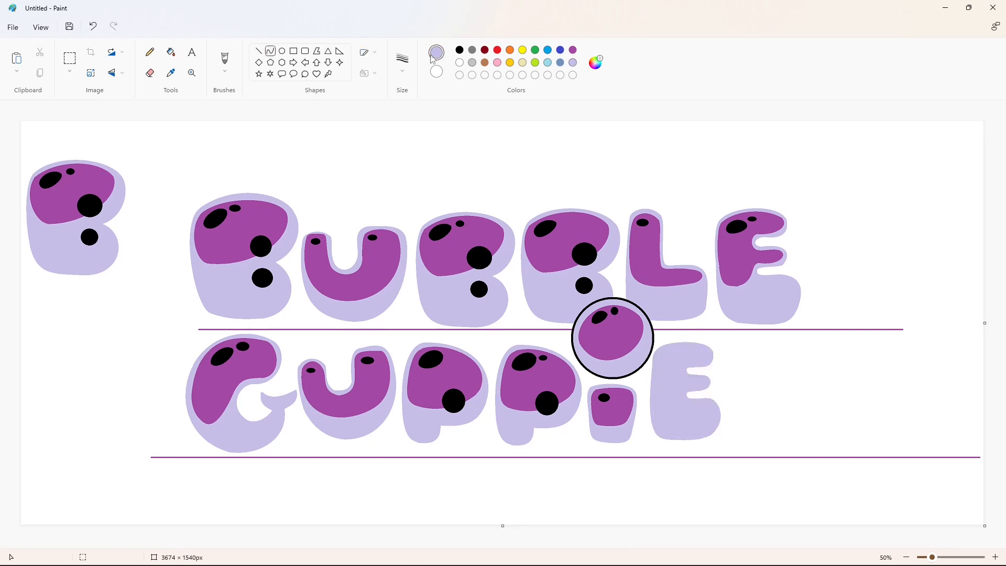
click(460, 50)
mouse_move(660, 351)
mouse_down()
mouse_move(707, 350)
mouse_move(683, 373)
mouse_move(697, 389)
mouse_up()
click(670, 345)
click(697, 344)
click(742, 351)
click(711, 355)
click(708, 362)
click(755, 354)
click(688, 361)
click(682, 363)
click(751, 367)
click(759, 373)
click(708, 380)
click(707, 387)
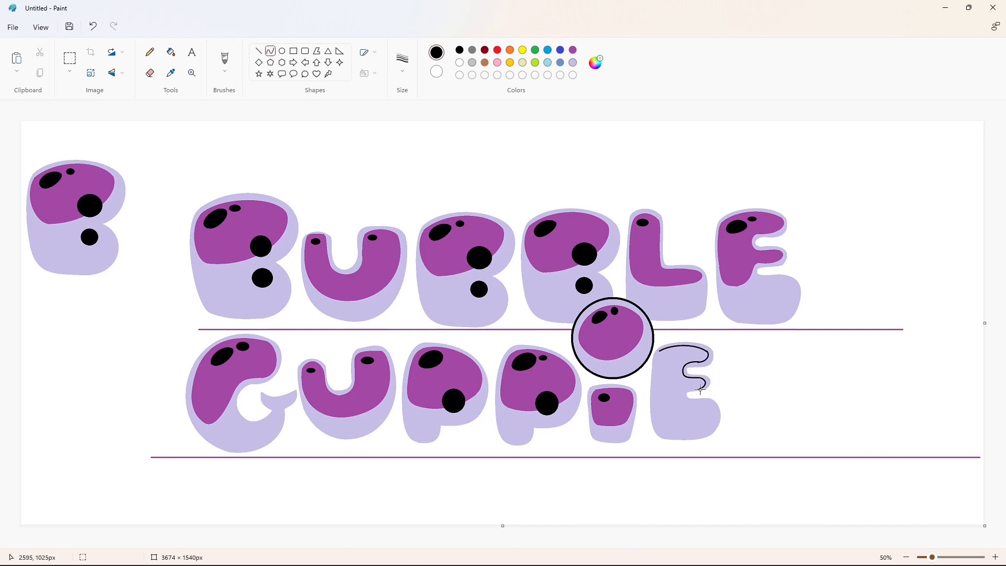
Step: Close the E's inner shape with black curves along its lower edge and left side
click(754, 381)
mouse_move(682, 394)
mouse_down()
mouse_move(664, 404)
mouse_move(657, 363)
mouse_up()
click(656, 405)
click(651, 390)
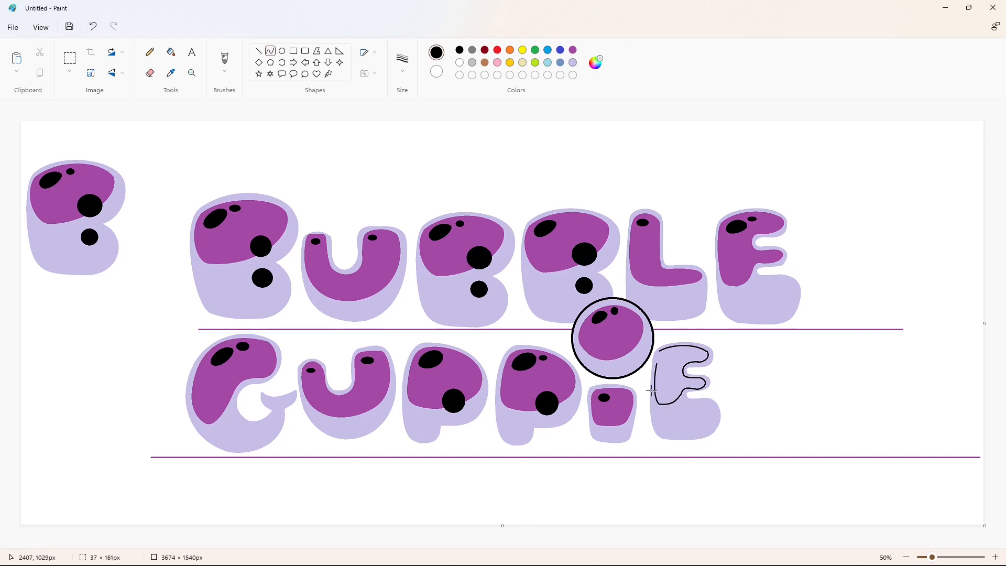
click(655, 358)
click(656, 353)
click(721, 358)
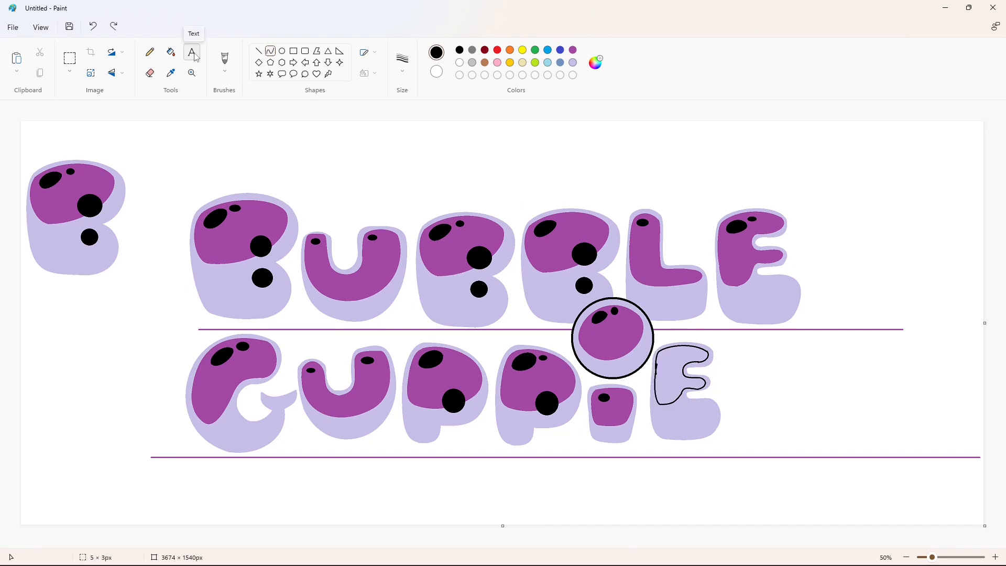
Step: Fill the E's inner shape, including its outline, with purple
click(171, 52)
click(680, 365)
click(572, 50)
click(681, 374)
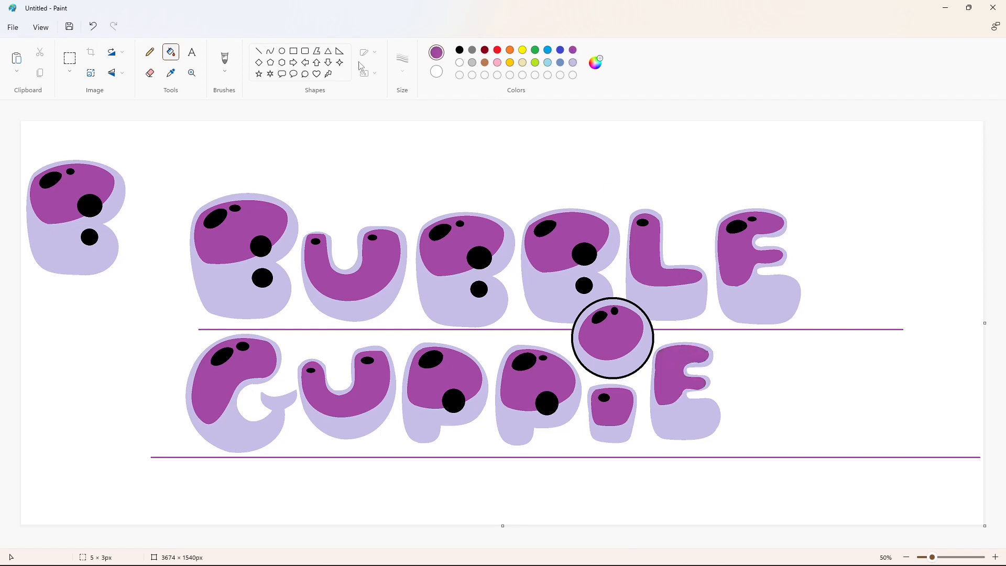
Step: Add a tilted oval at the upper left of the E's purple shape and fill it with black
click(270, 50)
click(459, 50)
drag(663, 362, 672, 356)
click(675, 348)
click(681, 357)
click(668, 366)
click(171, 52)
Step: Draw a rounded S outline with a bulging lower bowl in black curves to the right of the E
click(271, 53)
mouse_move(786, 348)
mouse_down()
mouse_move(728, 367)
mouse_move(758, 340)
mouse_move(745, 401)
mouse_move(726, 383)
mouse_up()
click(772, 388)
mouse_move(787, 361)
mouse_down()
mouse_move(794, 366)
mouse_move(772, 370)
mouse_move(804, 402)
mouse_move(762, 440)
mouse_up()
click(756, 417)
click(791, 411)
click(777, 376)
click(797, 382)
click(810, 413)
click(795, 442)
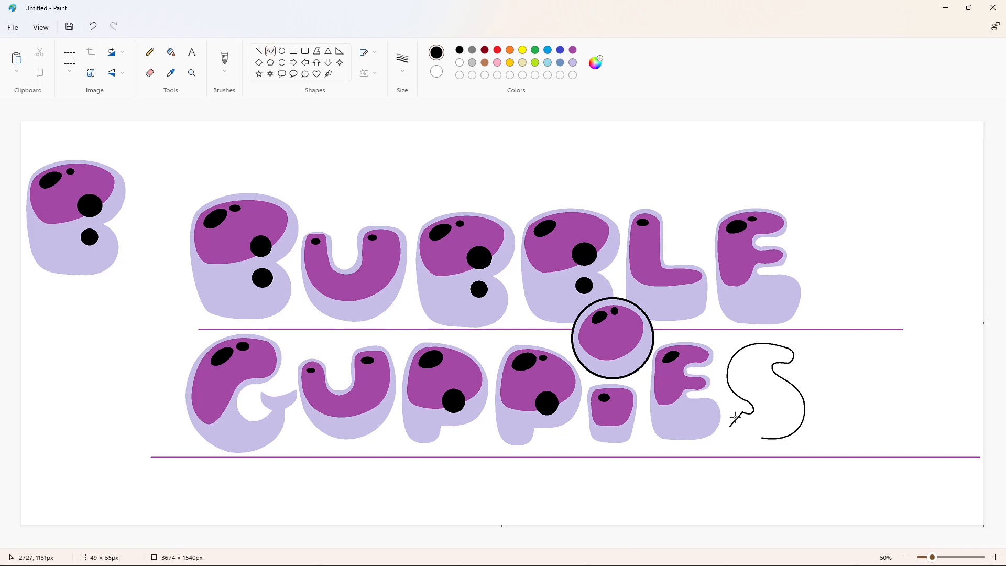
drag(735, 417, 730, 426)
click(748, 436)
click(738, 435)
click(875, 422)
Step: Fill the S, including its outline, with lavender
click(171, 51)
click(750, 372)
click(573, 62)
click(752, 367)
Step: Draw an inner shape in black curves in the upper half of the S, with a tilted black-filled oval at its upper left
click(460, 50)
click(270, 51)
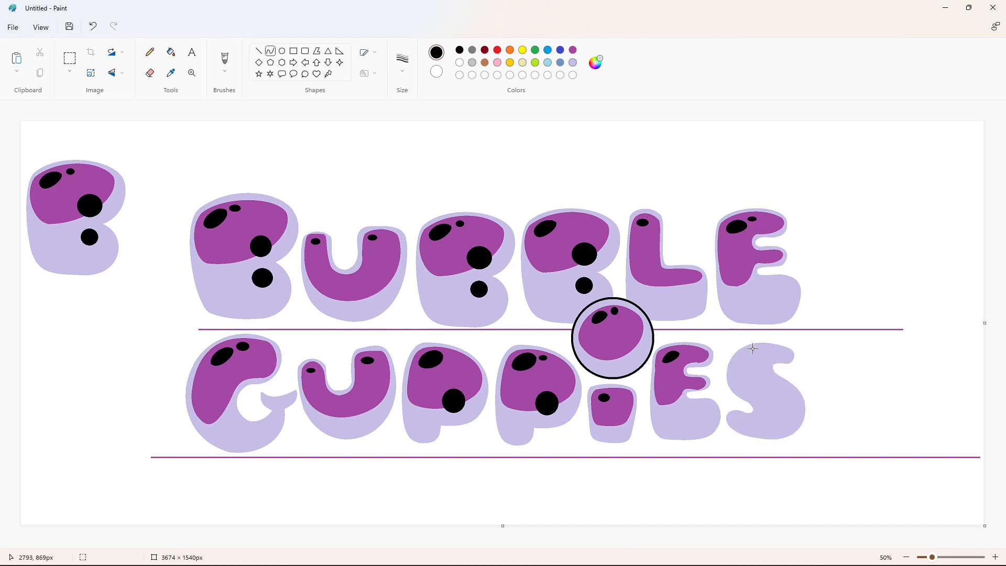
mouse_move(748, 349)
mouse_down()
mouse_move(790, 356)
mouse_move(784, 347)
mouse_move(780, 360)
mouse_up()
drag(786, 357, 772, 374)
click(847, 359)
mouse_move(776, 366)
mouse_down()
mouse_move(784, 390)
mouse_move(733, 380)
mouse_move(779, 403)
mouse_move(736, 402)
mouse_move(747, 349)
mouse_move(732, 366)
mouse_move(736, 353)
mouse_move(764, 360)
mouse_up()
click(809, 354)
drag(753, 368, 750, 366)
click(171, 52)
click(753, 360)
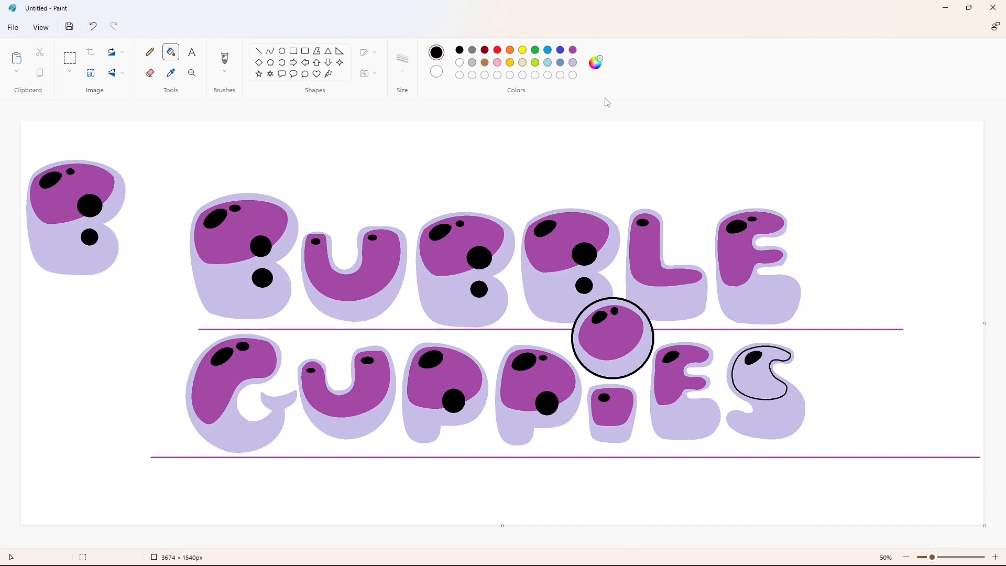
Step: Fill the S's inner shape and its outline with purple
click(573, 50)
click(744, 385)
click(731, 374)
key(ctrl+z)
click(732, 374)
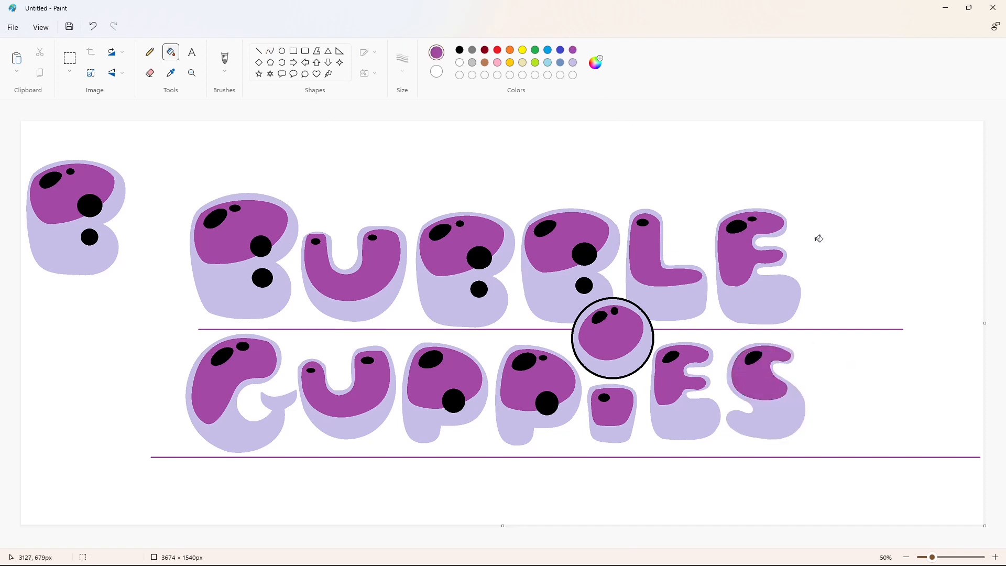
Step: Clear the two purple baselines and the spare B at the canvas's left with white
click(575, 124)
click(459, 62)
click(858, 288)
Step: Start a scalloped black border around the words with three arcs above the U and the two Bs of BUBBLE
click(460, 50)
click(270, 51)
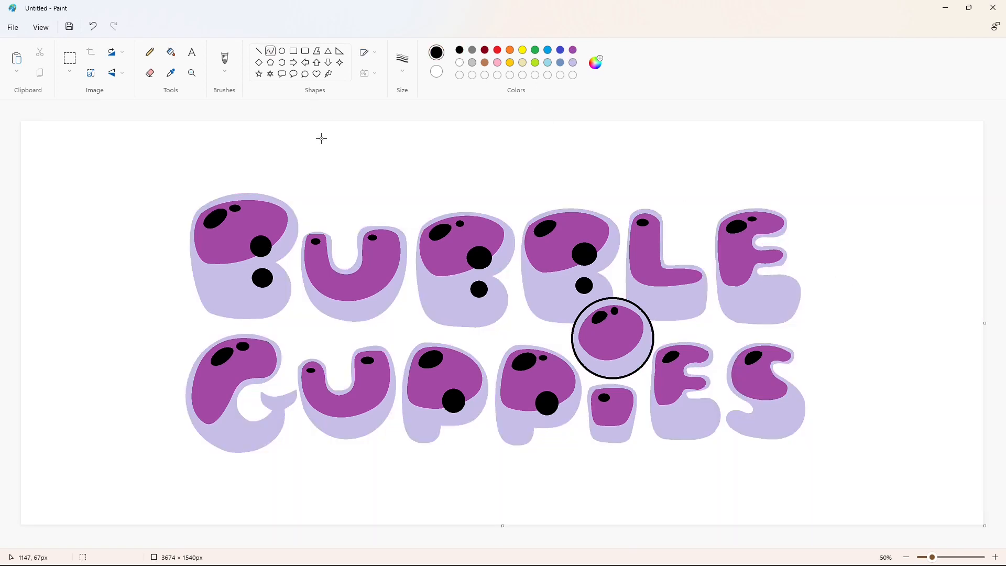
drag(317, 194, 513, 191)
click(340, 181)
click(376, 180)
click(441, 192)
drag(440, 192, 440, 178)
click(475, 178)
click(526, 152)
mouse_move(513, 191)
mouse_down()
mouse_move(615, 188)
mouse_move(689, 211)
mouse_move(797, 189)
mouse_move(759, 167)
mouse_move(813, 251)
mouse_move(816, 335)
mouse_move(834, 378)
mouse_move(821, 373)
mouse_move(791, 451)
mouse_move(726, 463)
mouse_up()
click(541, 170)
click(577, 173)
Step: Continue the border with a small arc above the L and a large arc around the upper right of BUBBLE's E
click(651, 152)
click(650, 171)
click(686, 185)
click(732, 162)
click(712, 177)
click(805, 167)
click(813, 201)
Step: Continue the border down the right side with two arcs beside the E and a large arc around the S
click(825, 215)
click(829, 286)
click(837, 316)
click(845, 330)
click(824, 347)
click(828, 363)
click(871, 359)
click(867, 400)
click(811, 501)
key(ctrl+z)
mouse_move(822, 372)
mouse_down()
mouse_move(728, 463)
mouse_move(304, 460)
mouse_move(181, 329)
mouse_up()
click(841, 401)
click(831, 485)
Step: Draw five scalloped border arcs below the second word, running from the S back to the G
click(704, 479)
click(670, 477)
click(618, 479)
click(591, 475)
click(494, 479)
click(495, 480)
click(413, 472)
click(453, 476)
click(326, 473)
click(352, 474)
Step: Extend the border with a large arc around the bottom and left side of the G
click(388, 512)
drag(265, 427, 200, 520)
click(110, 423)
click(58, 378)
Step: Draw a curved border arc up the outer side of BUBBLE's first B, starting from the arc around the G
drag(181, 330, 176, 189)
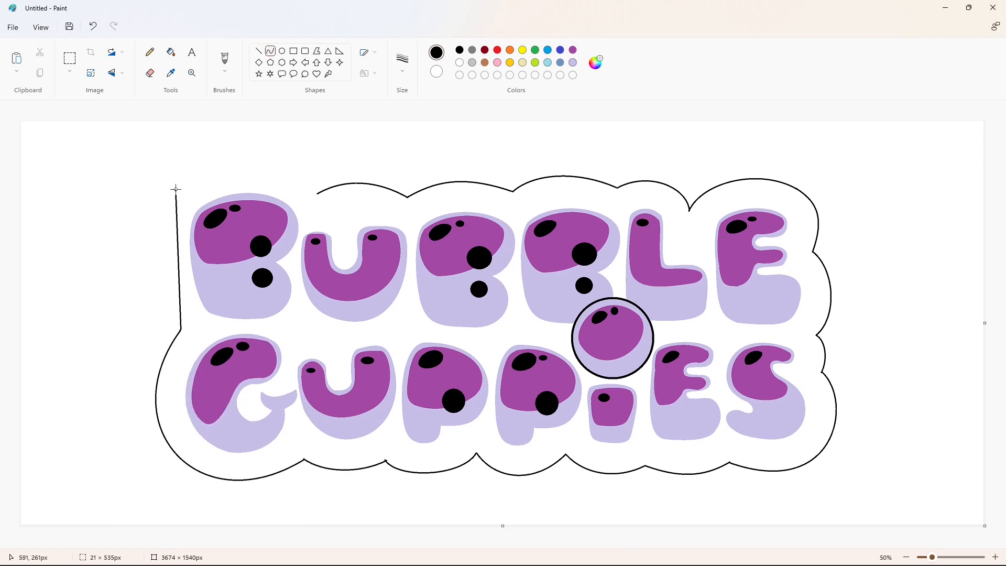
drag(180, 280, 156, 266)
click(156, 225)
click(59, 252)
drag(177, 189, 319, 193)
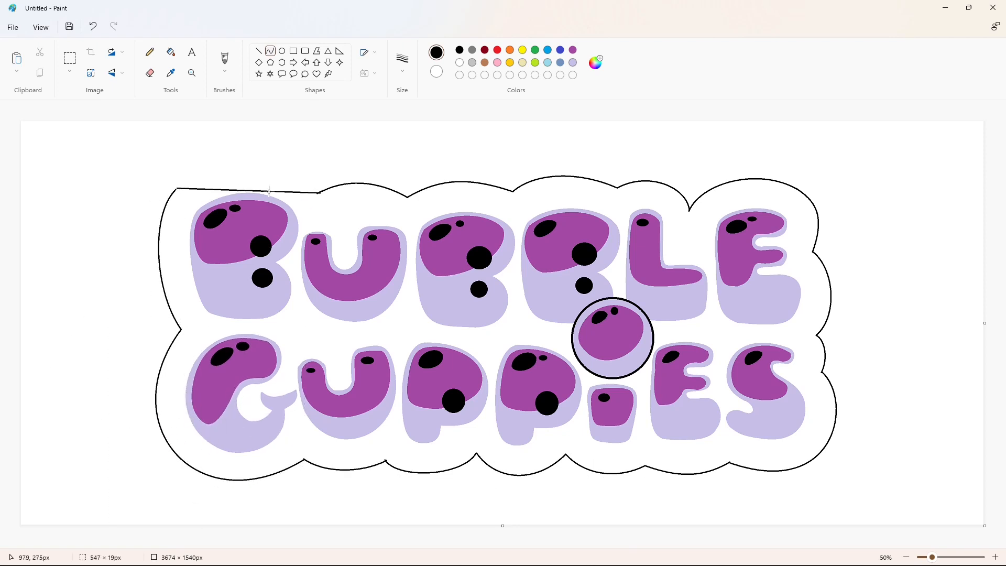
click(231, 157)
click(288, 154)
click(418, 160)
key(ctrl+z)
Step: Close the scalloped border with a large arc over the top of BUBBLE's first B
drag(176, 189, 319, 193)
click(226, 154)
click(284, 150)
click(376, 157)
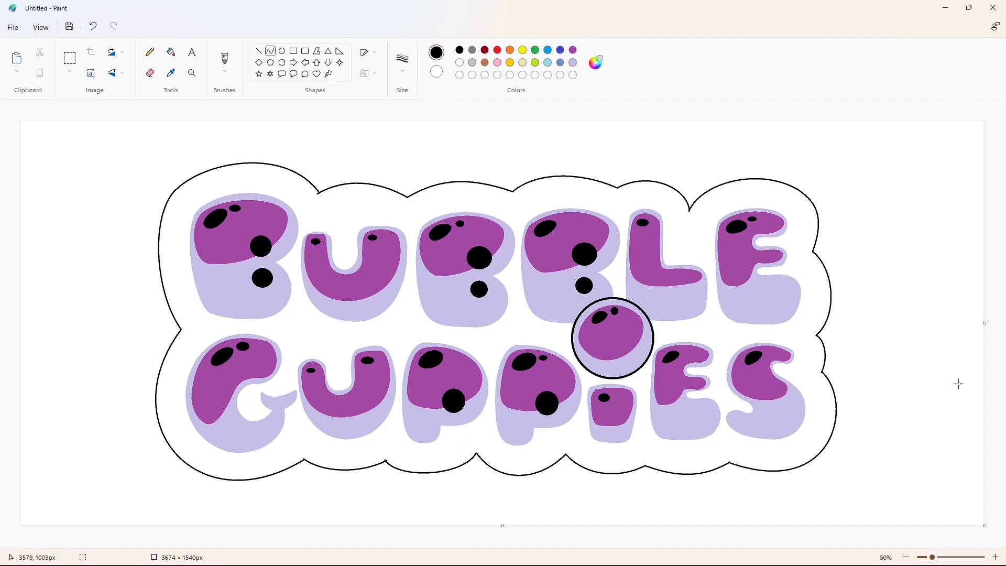
Step: Recolor the ring around the i's bubble dot dark red and fill the area inside the scalloped border black
click(995, 557)
scroll(505, 390, down, 2)
drag(405, 544, 782, 544)
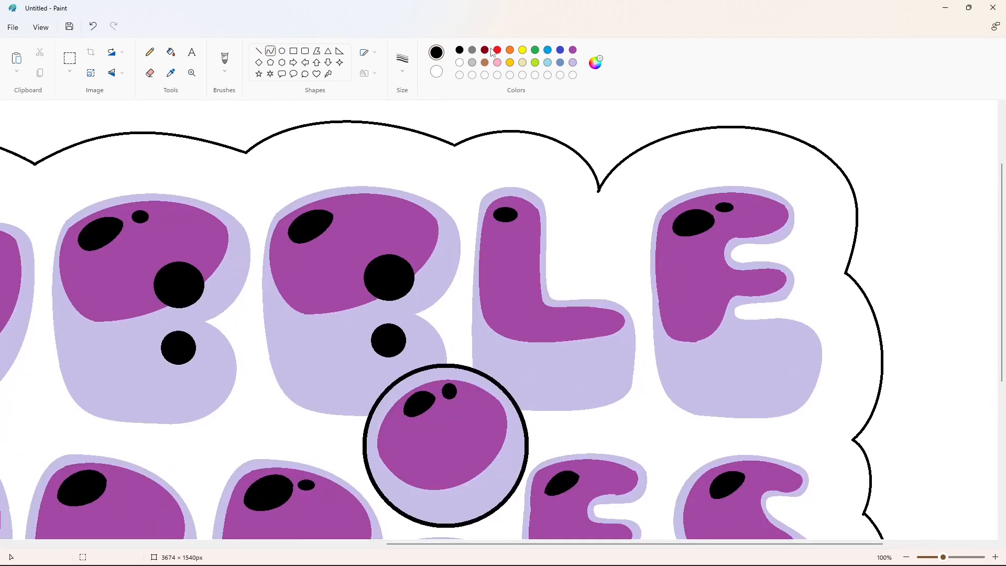
click(170, 52)
click(475, 370)
click(459, 50)
click(573, 257)
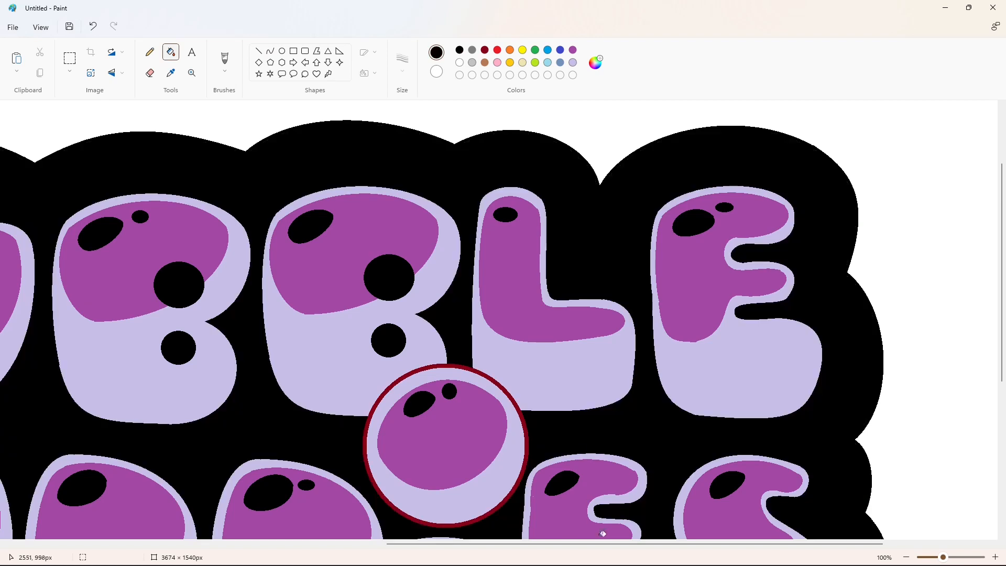
drag(601, 544, 275, 544)
scroll(775, 438, up, 2)
scroll(786, 403, down, 1)
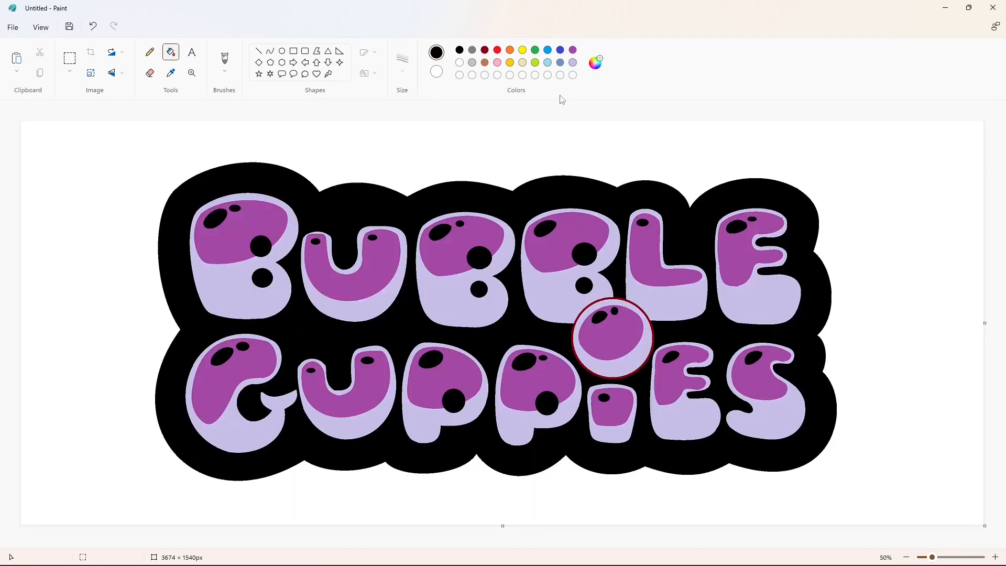
Step: Mix a custom dark blue and fill the black area inside the scalloped border with it
click(596, 63)
click(440, 174)
click(538, 178)
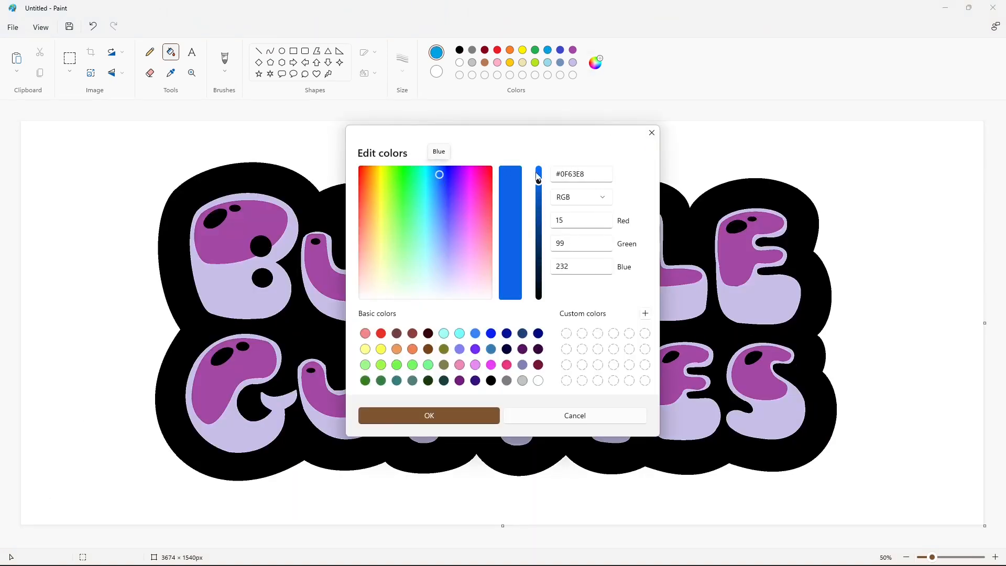
drag(538, 178, 538, 204)
click(476, 418)
click(381, 197)
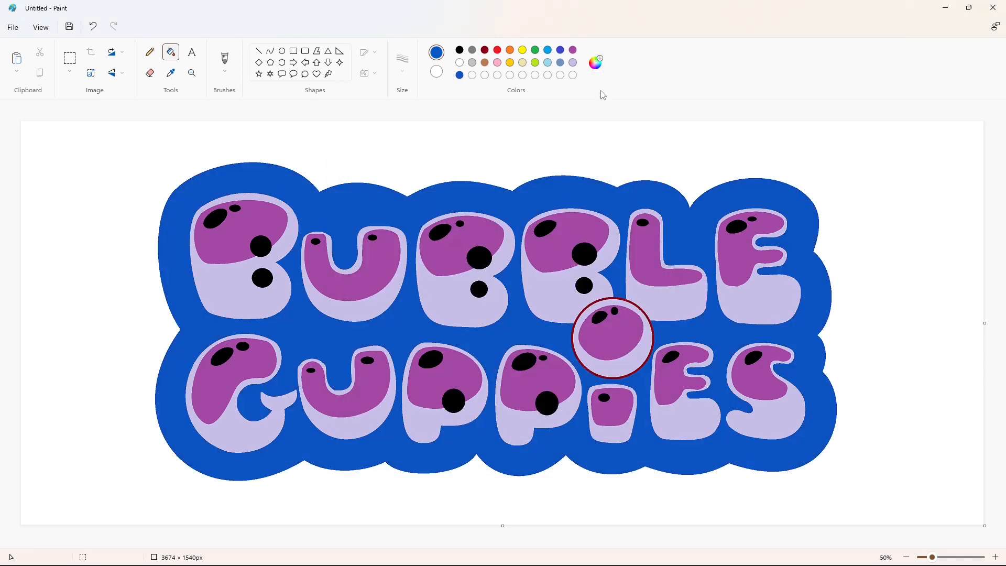
Step: Fill the round holes of the three Bs and two Ps with dark blue #0C50BA
click(596, 62)
click(427, 417)
click(261, 247)
click(262, 277)
click(481, 254)
click(480, 288)
click(585, 254)
click(584, 285)
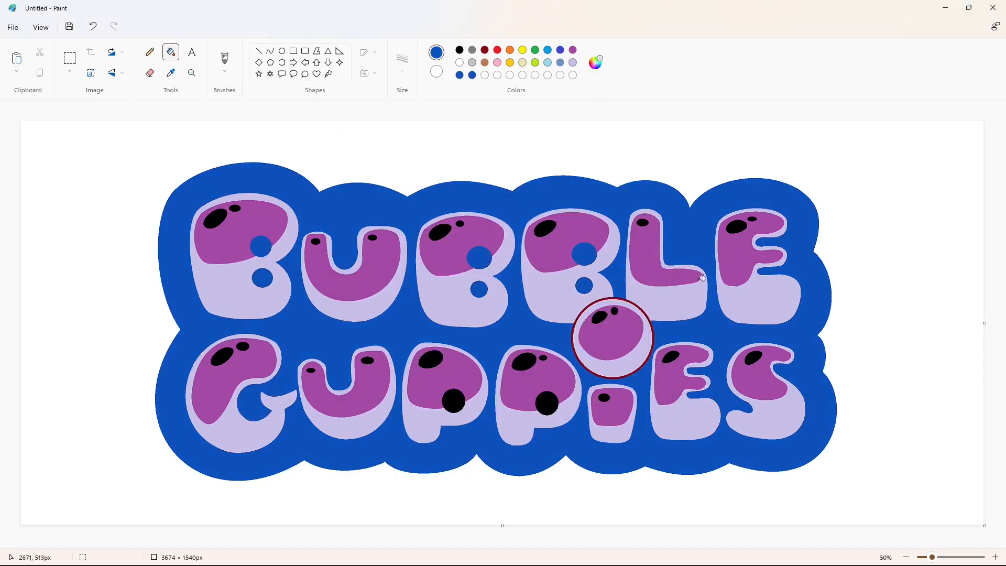
click(546, 402)
click(454, 401)
Step: Mix the bright blue #2CAFFF and fill the lavender body of BUBBLE's first B with it
click(595, 62)
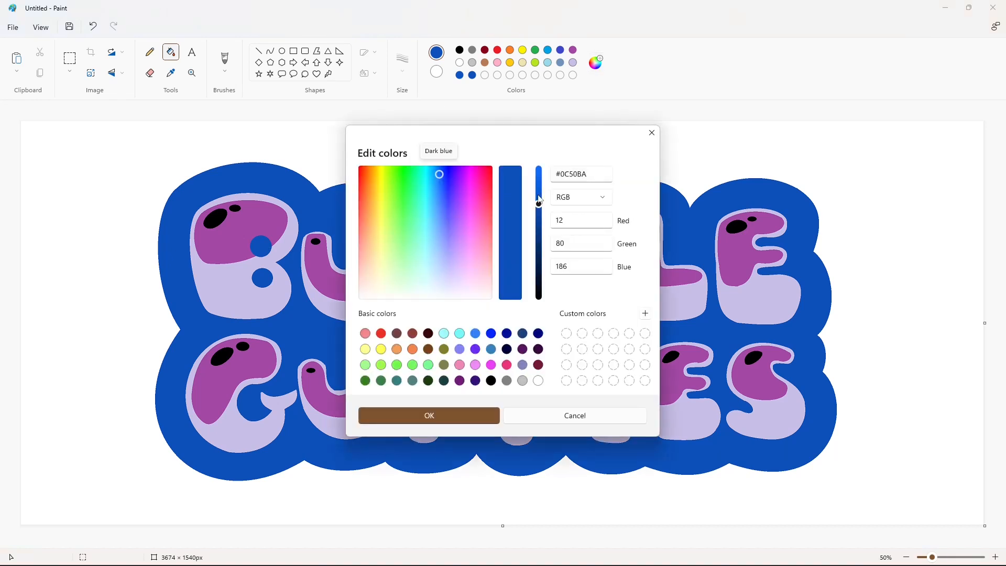
drag(539, 203, 539, 135)
drag(438, 179, 434, 189)
click(449, 410)
click(242, 281)
click(596, 63)
click(429, 416)
click(210, 298)
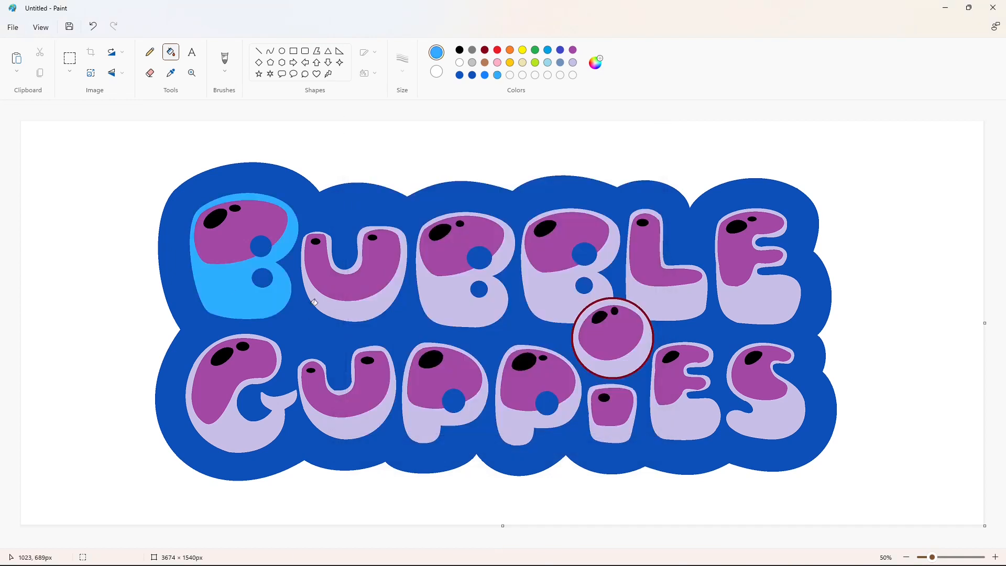
Step: Fill the lavender bodies of the remaining BUBBLE letters, from the U to the E, with the same bright blue
click(312, 283)
click(435, 310)
click(547, 296)
click(681, 310)
click(759, 296)
Step: Mix a paler sky blue and fill the purple areas of all six BUBBLE letters with it
click(596, 62)
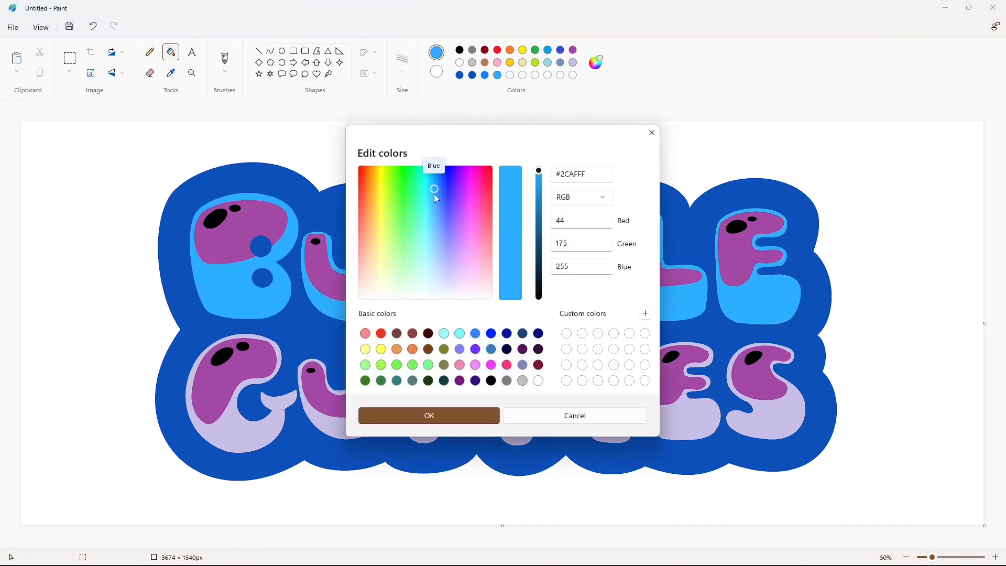
drag(434, 193, 431, 223)
click(440, 417)
click(215, 246)
click(365, 282)
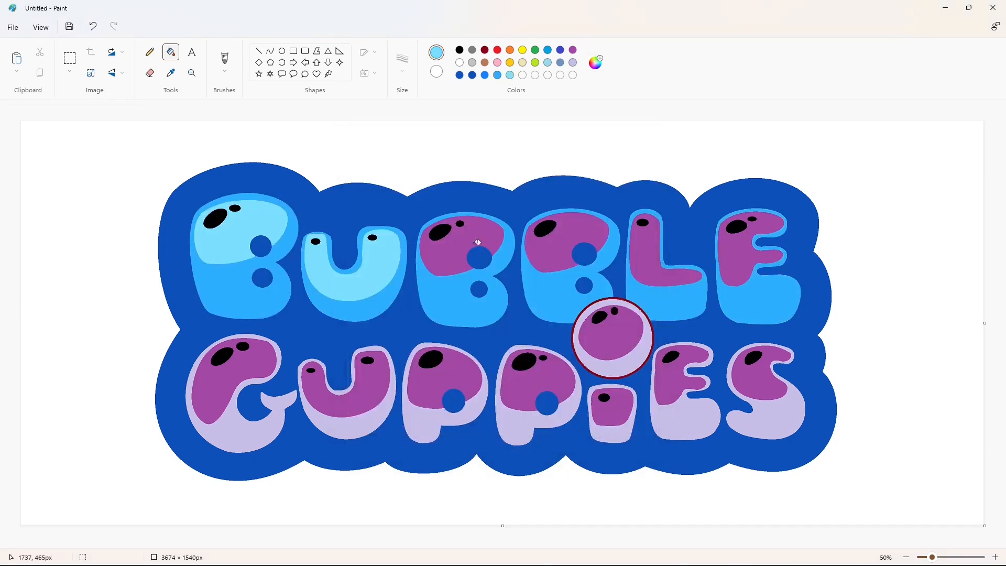
click(476, 238)
click(568, 246)
click(665, 257)
click(748, 254)
Step: Fill the black highlight ovals on all the BUBBLE letters with white
click(459, 62)
click(223, 212)
click(373, 237)
click(440, 231)
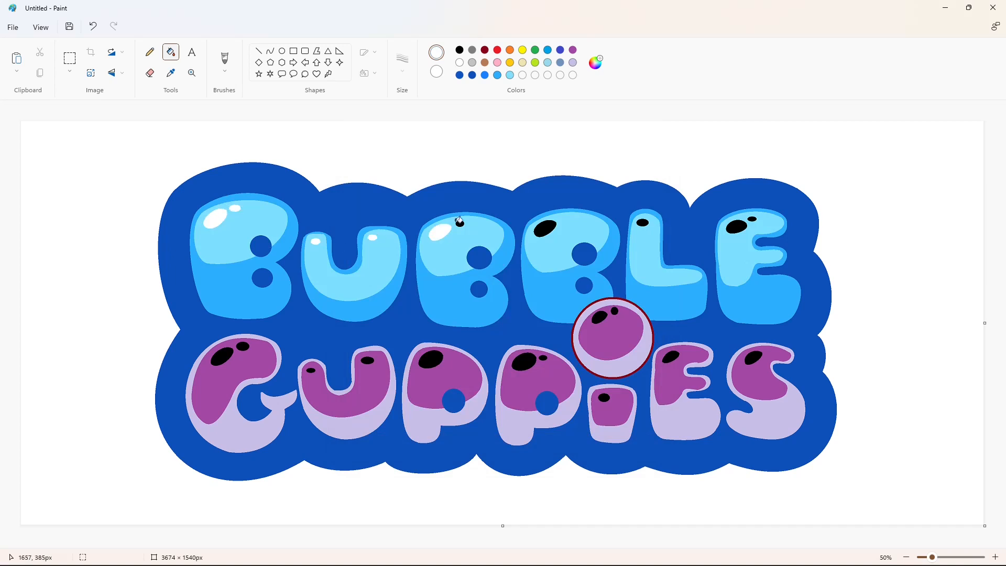
click(460, 224)
click(545, 229)
click(643, 223)
click(737, 227)
click(753, 218)
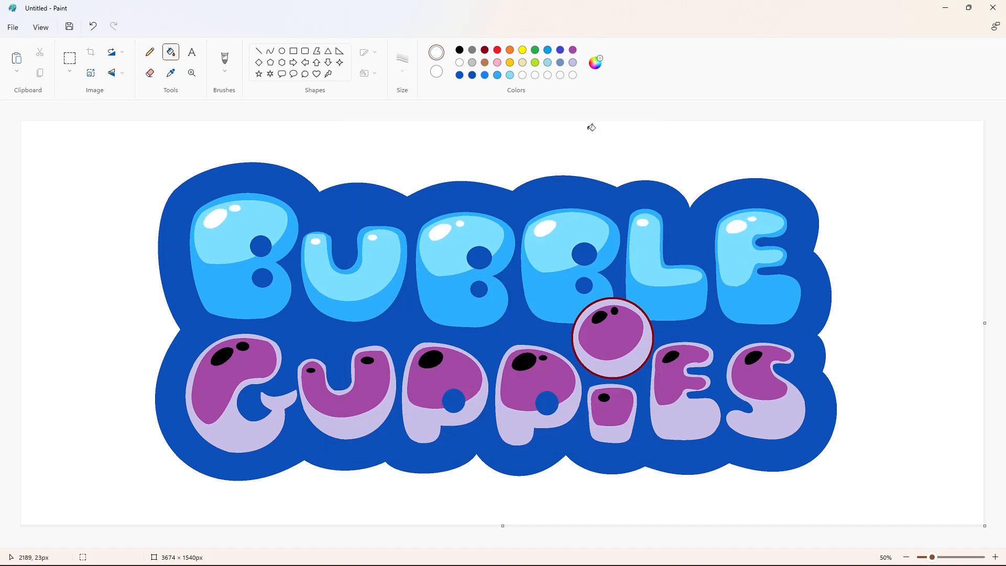
Step: Recolor the i's bubble dot with a white ring, bright blue body, pale blue upper area and white highlights
click(628, 297)
click(497, 75)
click(603, 365)
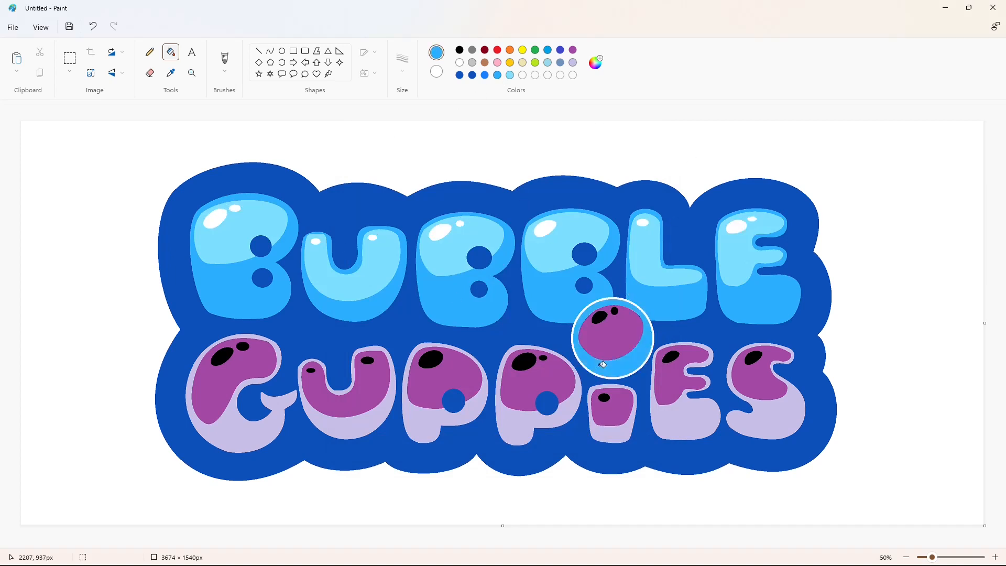
click(510, 75)
click(595, 328)
click(460, 62)
click(599, 318)
click(615, 310)
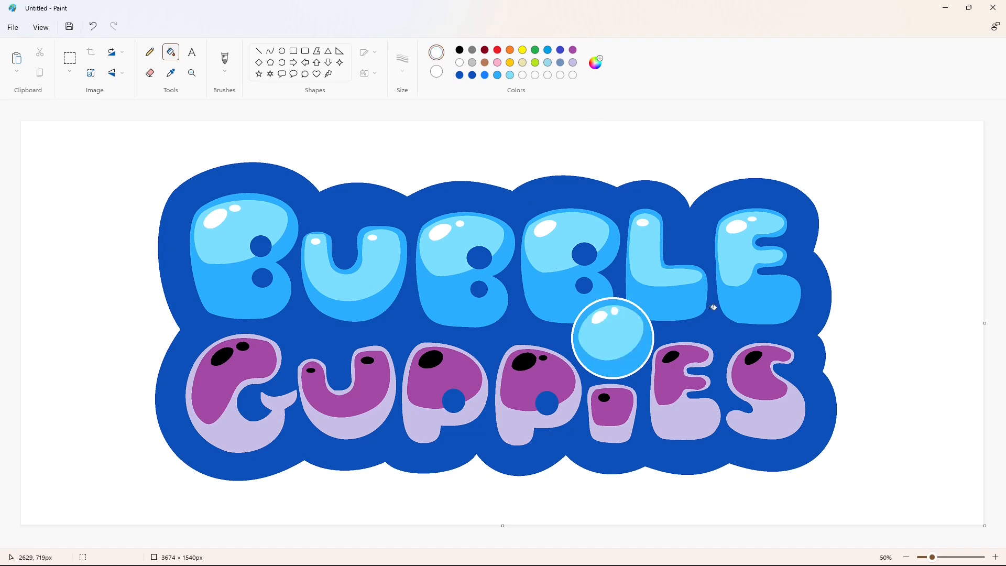
Step: Mix green #27CC58, lighten it to #56CC6B, and fill the lavender body of the G
click(534, 49)
click(595, 62)
drag(539, 209, 539, 196)
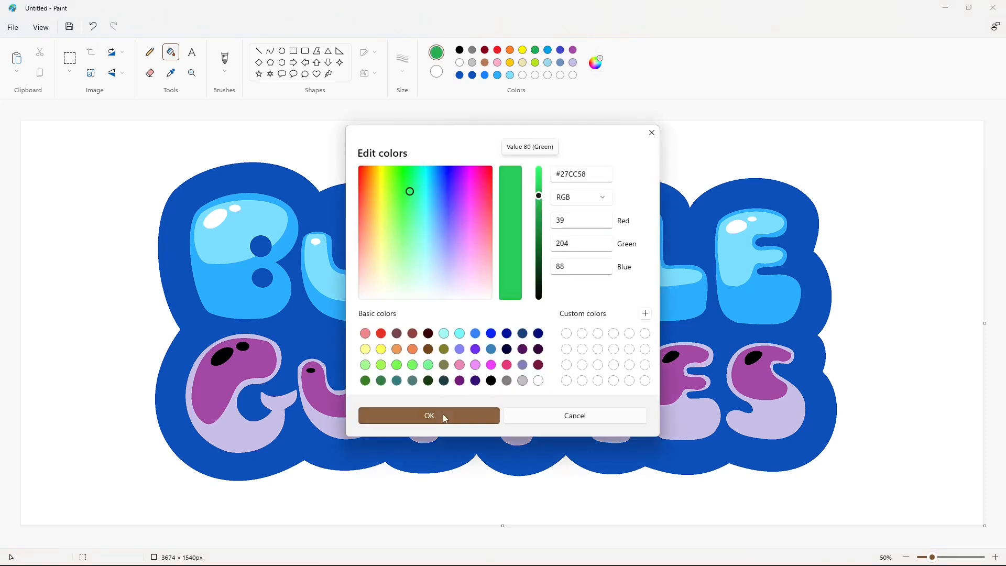
click(442, 416)
click(238, 437)
click(595, 63)
drag(410, 196, 407, 221)
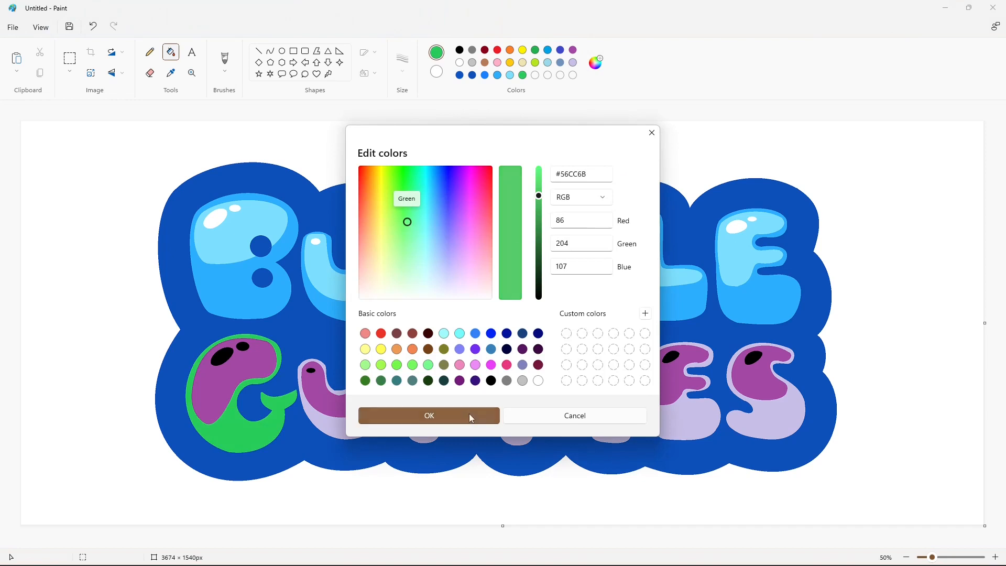
click(470, 414)
click(243, 433)
Step: Fine-tune the green and fill the lavender bodies of the remaining GUPPiES letters, from the U to the S
click(595, 62)
click(429, 416)
click(338, 426)
click(435, 435)
click(524, 438)
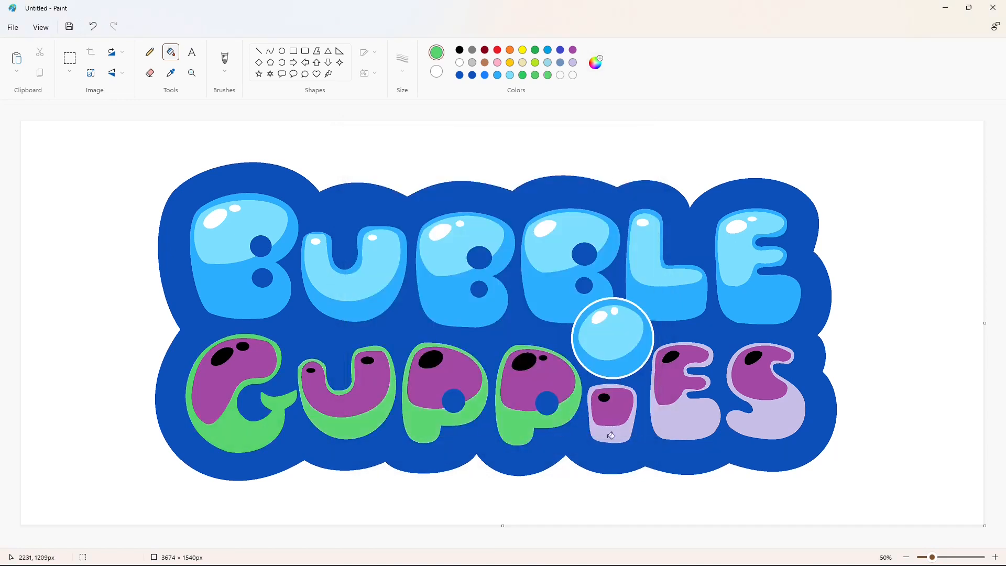
click(610, 435)
click(689, 419)
click(765, 412)
Step: Mix a pale green and fill the purple areas of all the GUPPiES letters with it
click(595, 63)
drag(407, 222, 407, 247)
click(429, 416)
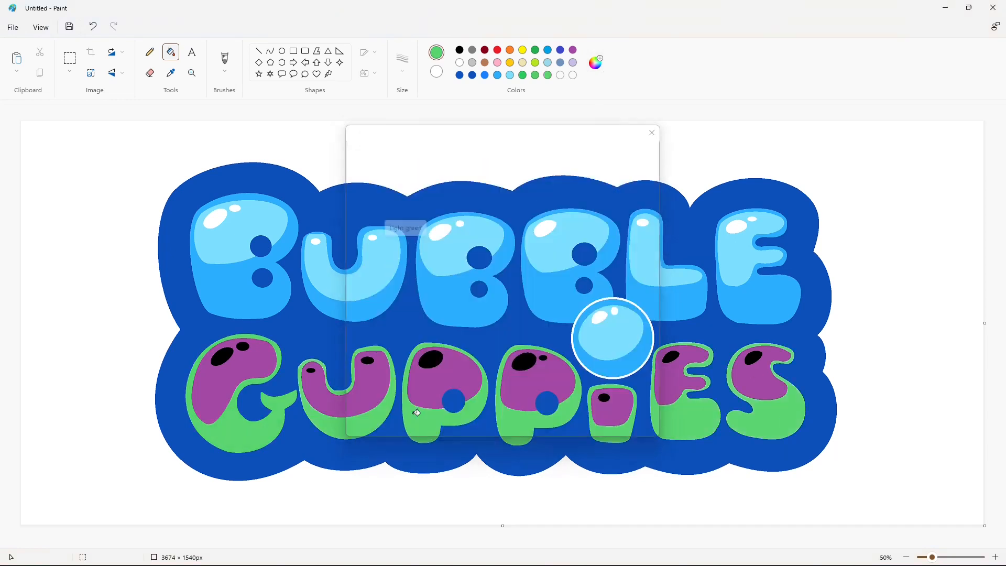
click(250, 383)
click(386, 393)
click(443, 375)
click(529, 377)
click(610, 411)
click(679, 374)
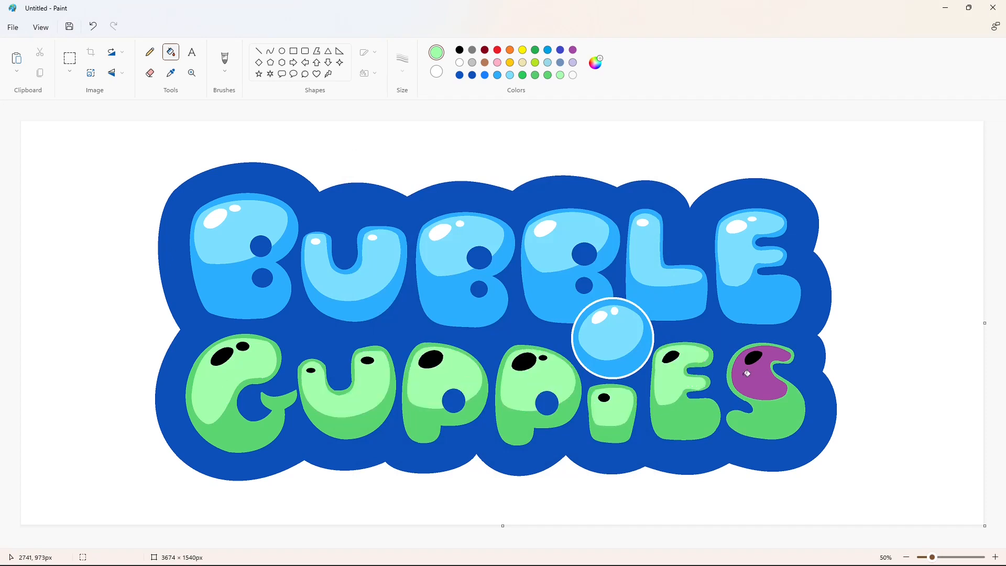
click(760, 375)
Step: Fill the black highlight ovals on all the GUPPiES letters with white
click(460, 62)
click(311, 370)
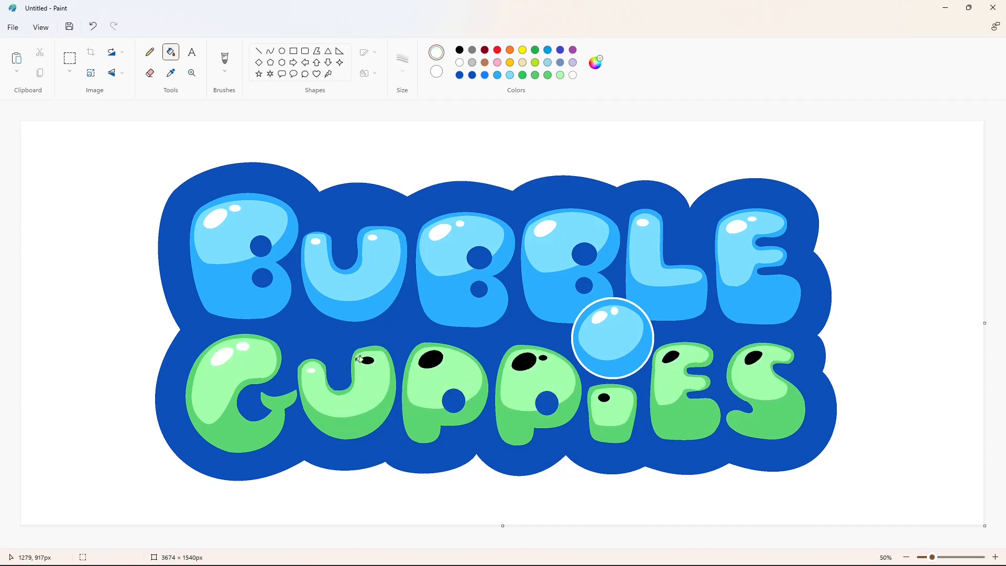
click(368, 360)
click(431, 360)
click(524, 361)
click(543, 358)
click(604, 397)
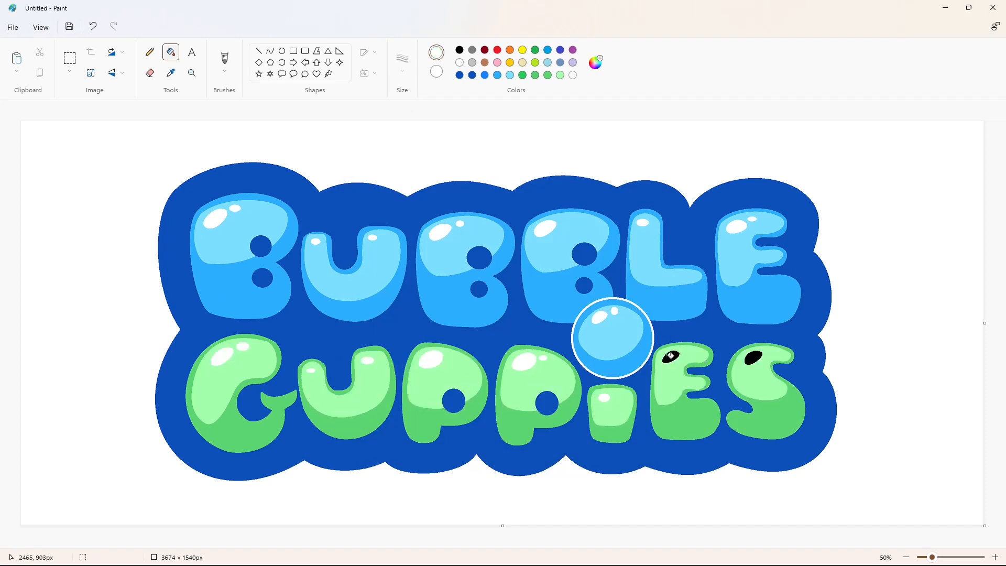
click(672, 357)
click(754, 358)
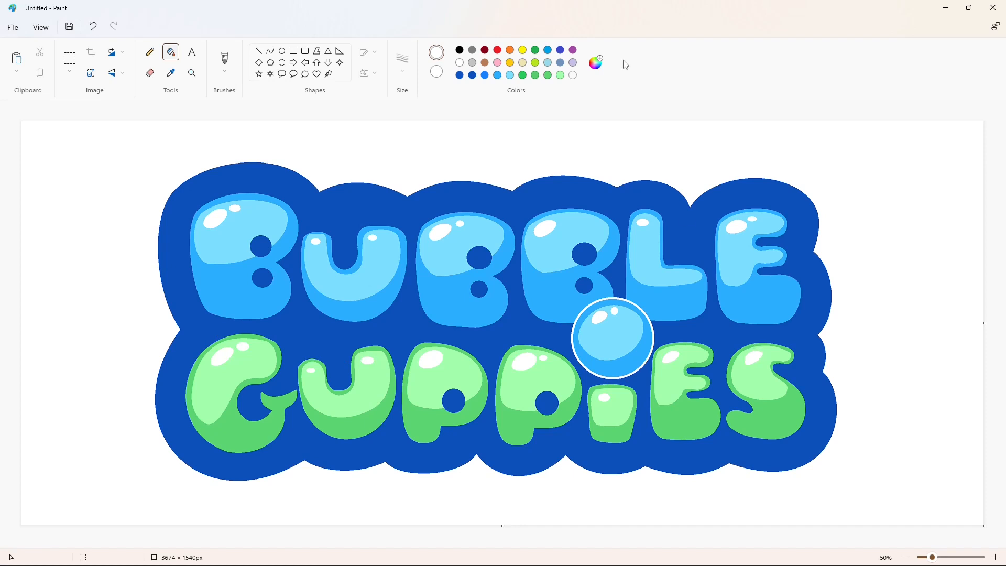